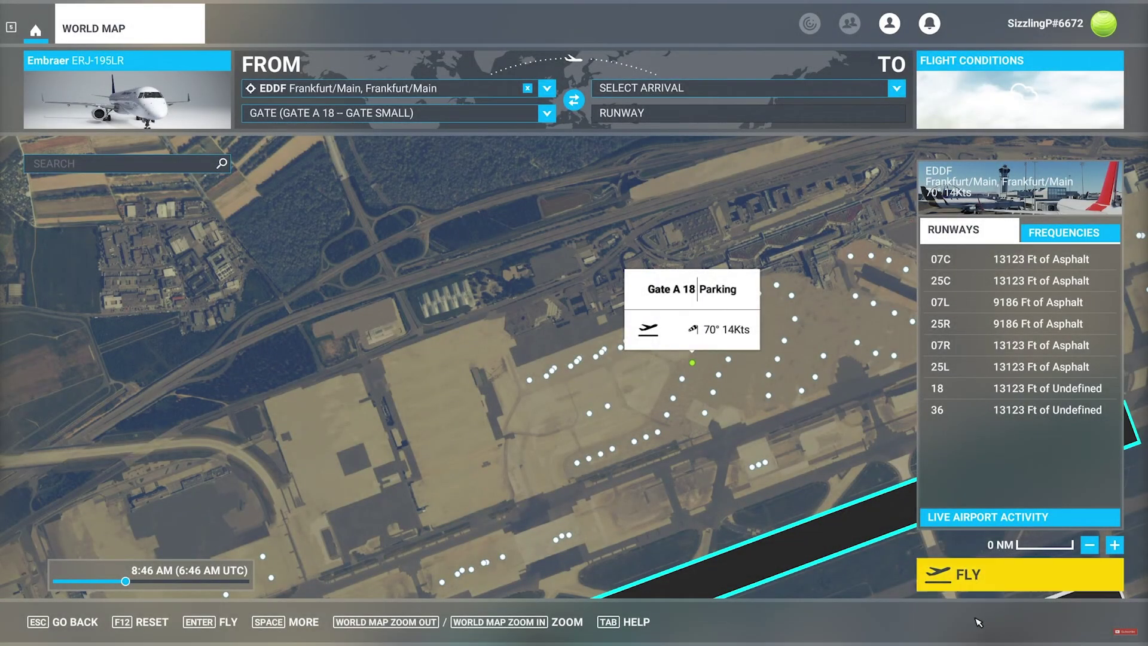
Step: Load the EDDF Gate A 18 flight from the World Map with FLY
click(956, 574)
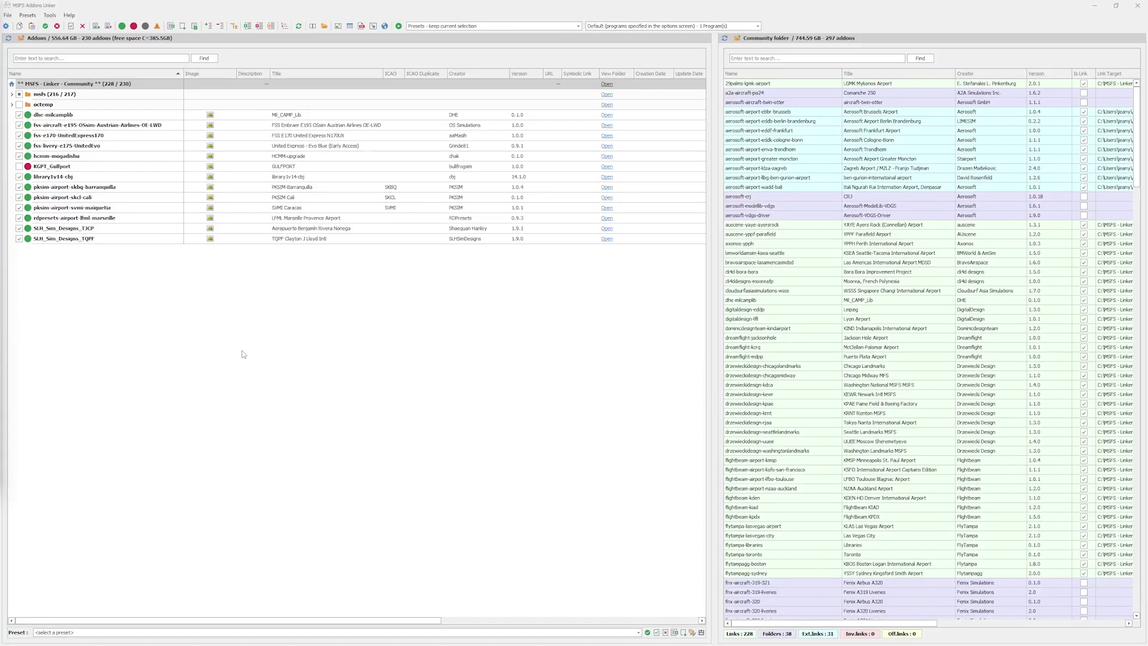
Step: Link KGPT_Gulfport from the msfs folder and filter the Community list by 'gulf'
click(12, 94)
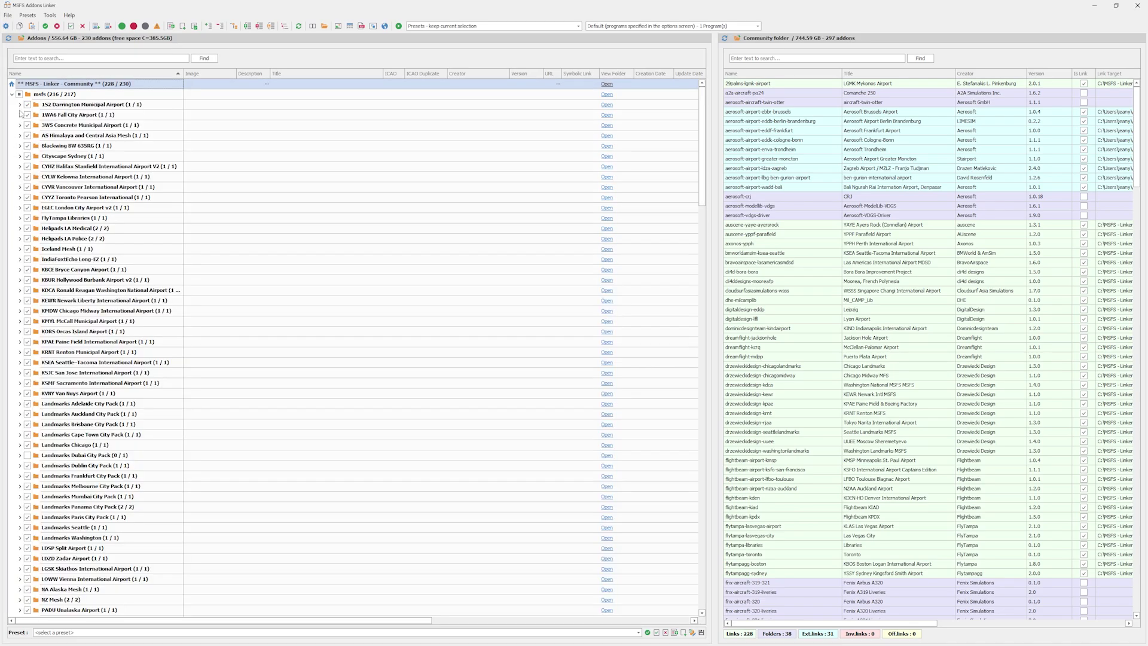
scroll(154, 373, down, 14)
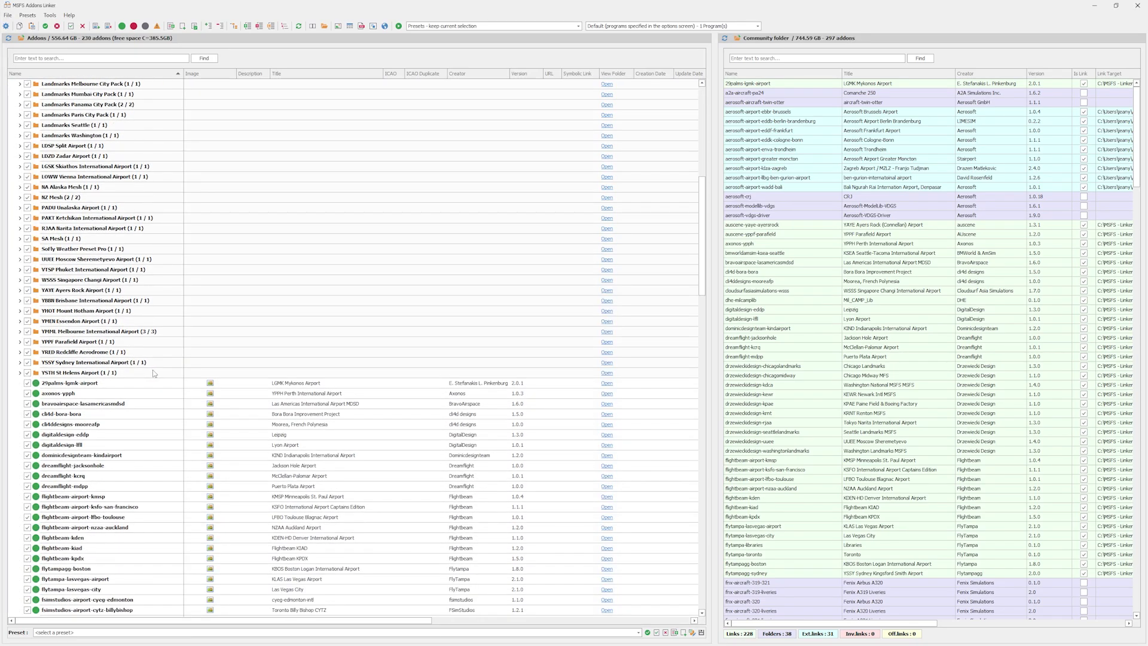
scroll(154, 373, down, 1)
click(20, 270)
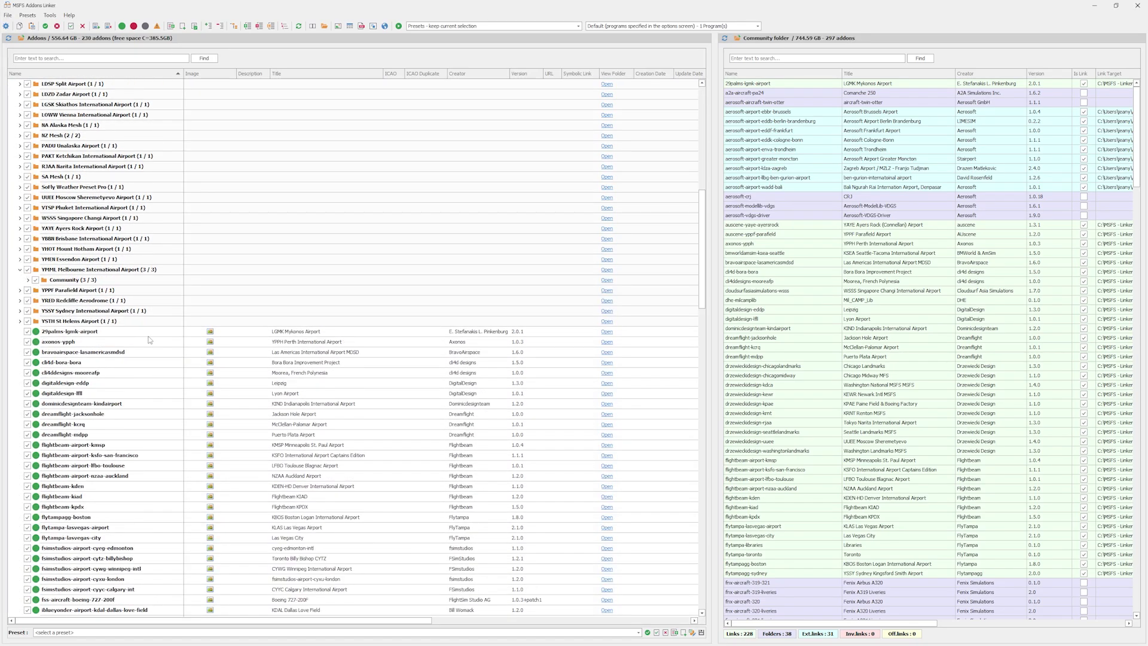
scroll(150, 340, down, 20)
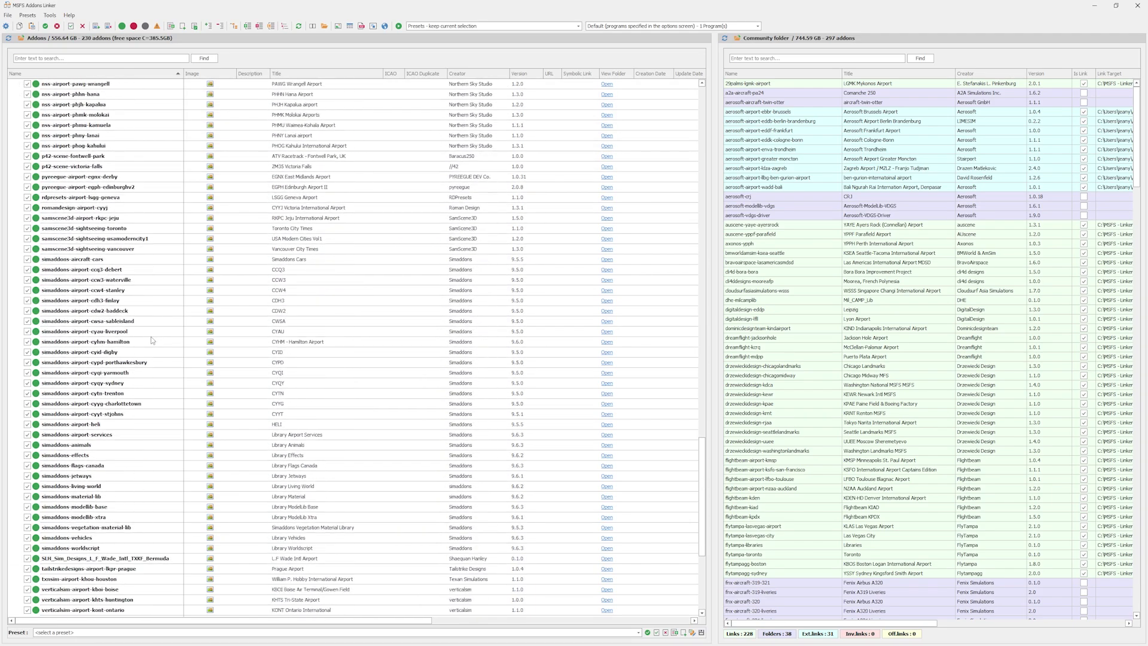
scroll(152, 340, down, 8)
click(19, 538)
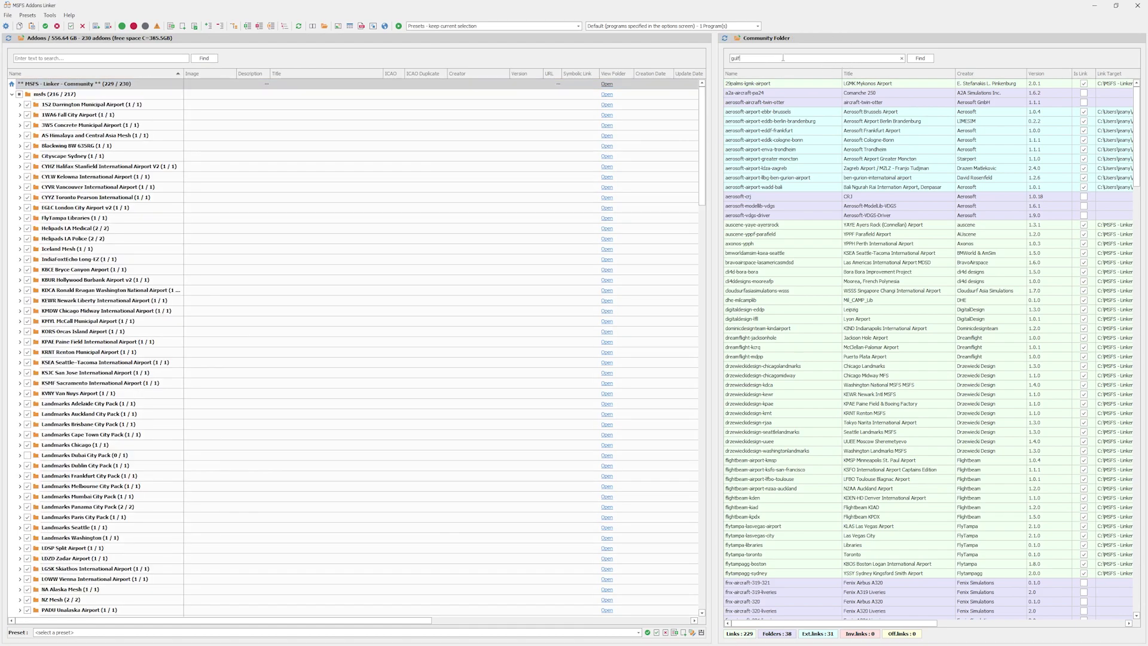
key(Return)
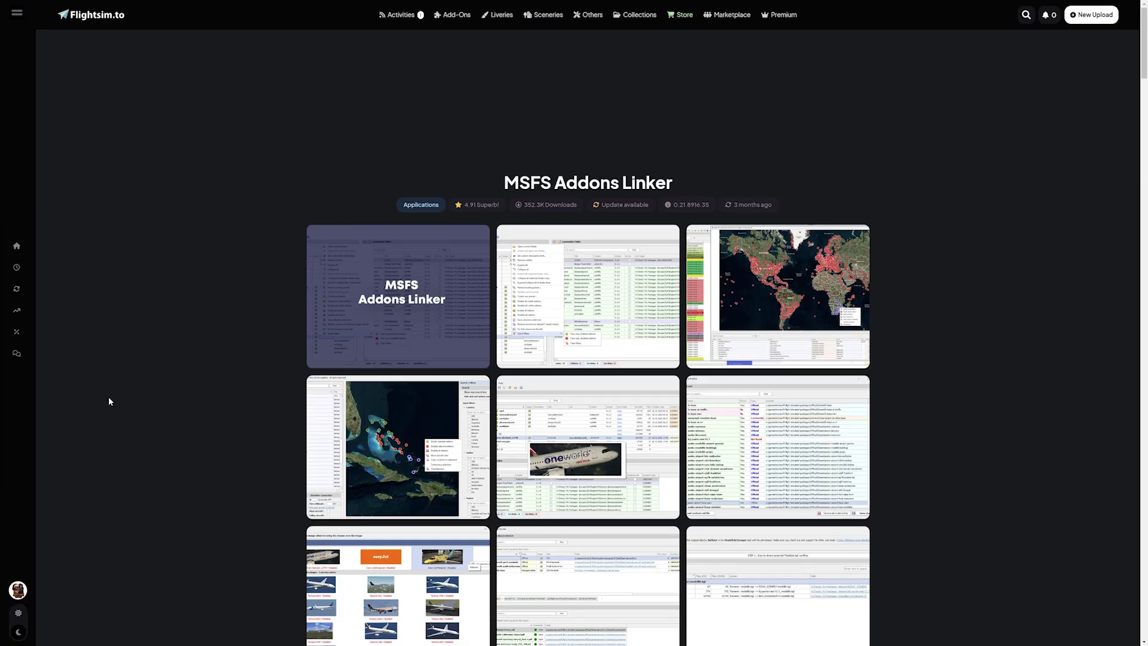
Step: Scroll the MSFS Addons Linker page on Flightsim.to and start the Update now download
scroll(108, 396, down, 3)
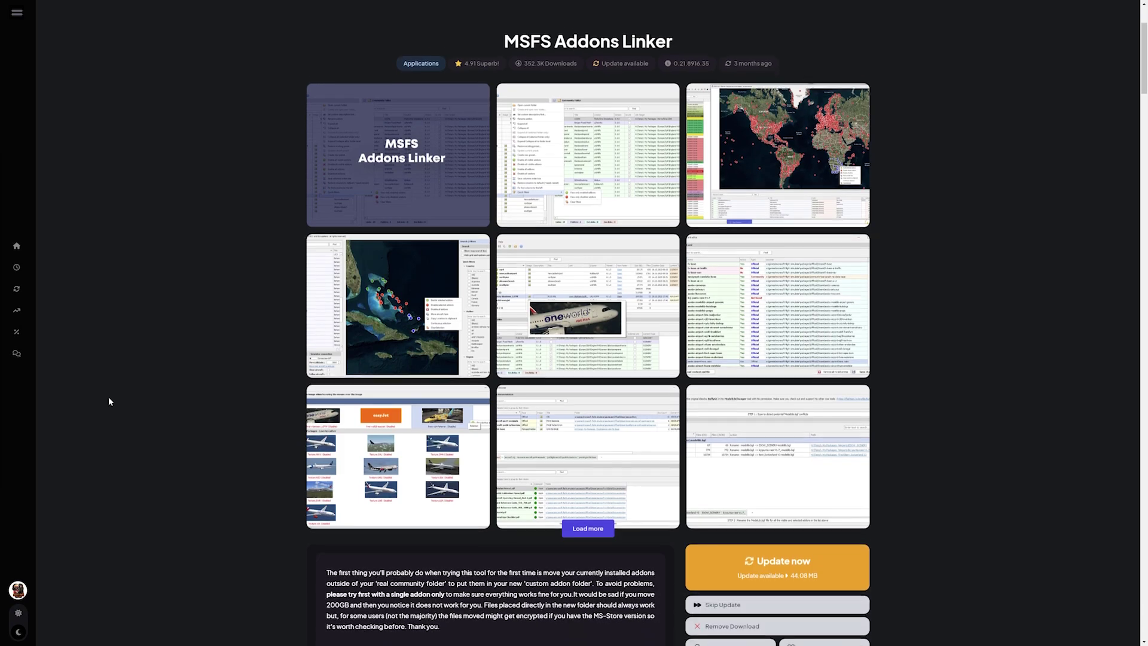
scroll(109, 397, down, 3)
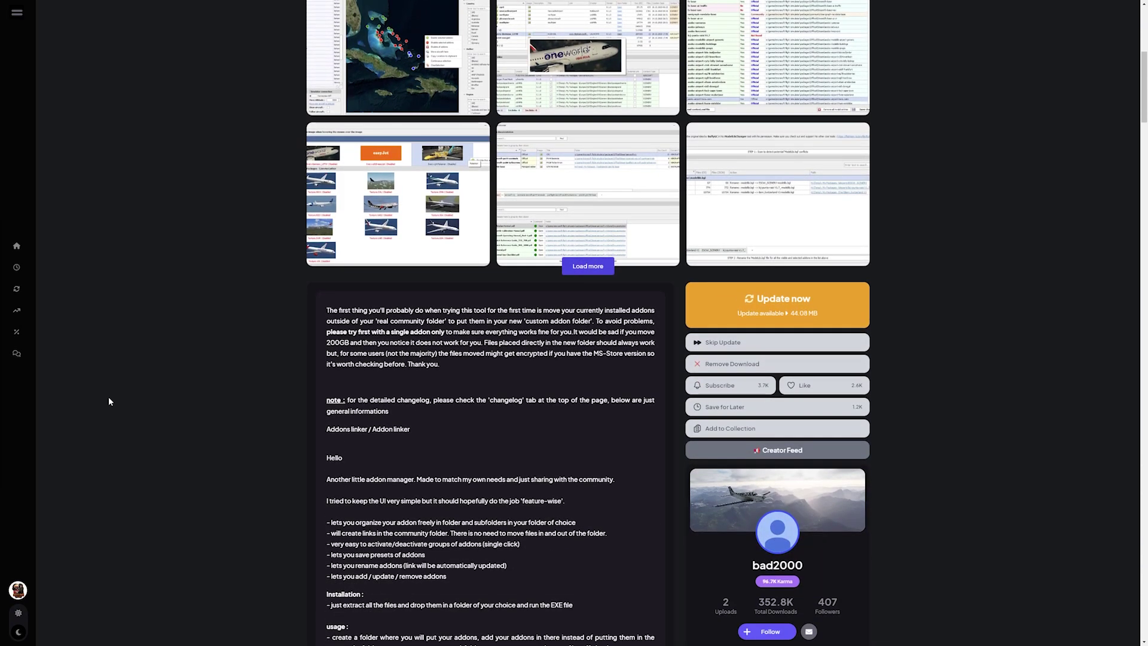
scroll(109, 400, down, 3)
scroll(109, 401, down, 3)
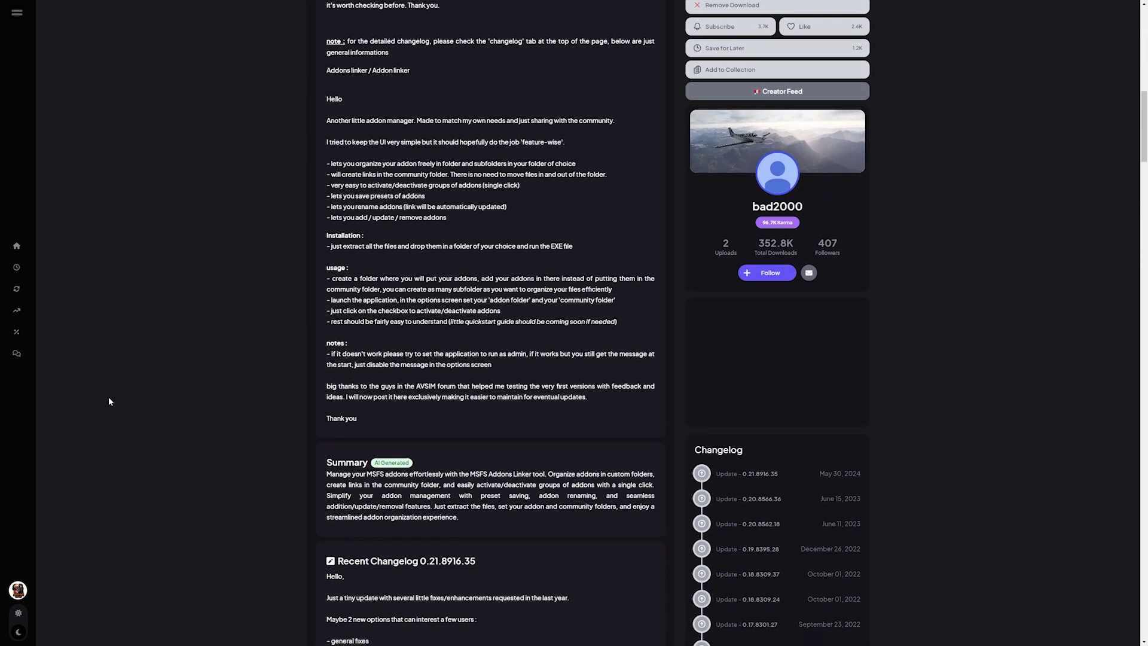
scroll(109, 398, down, 2)
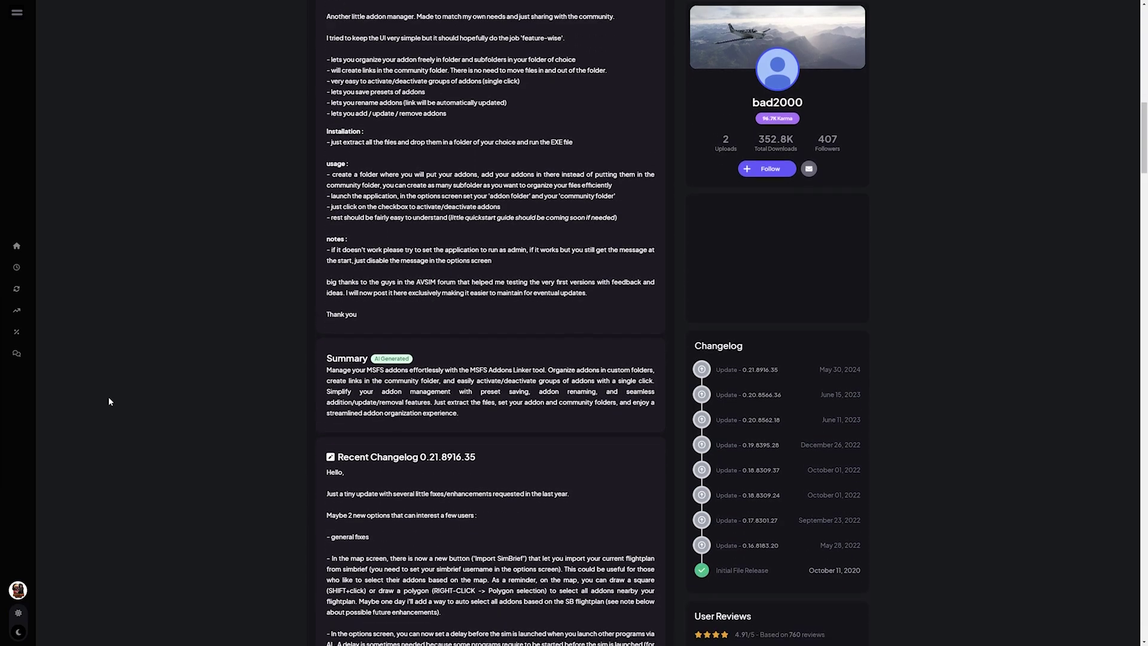
scroll(109, 400, down, 3)
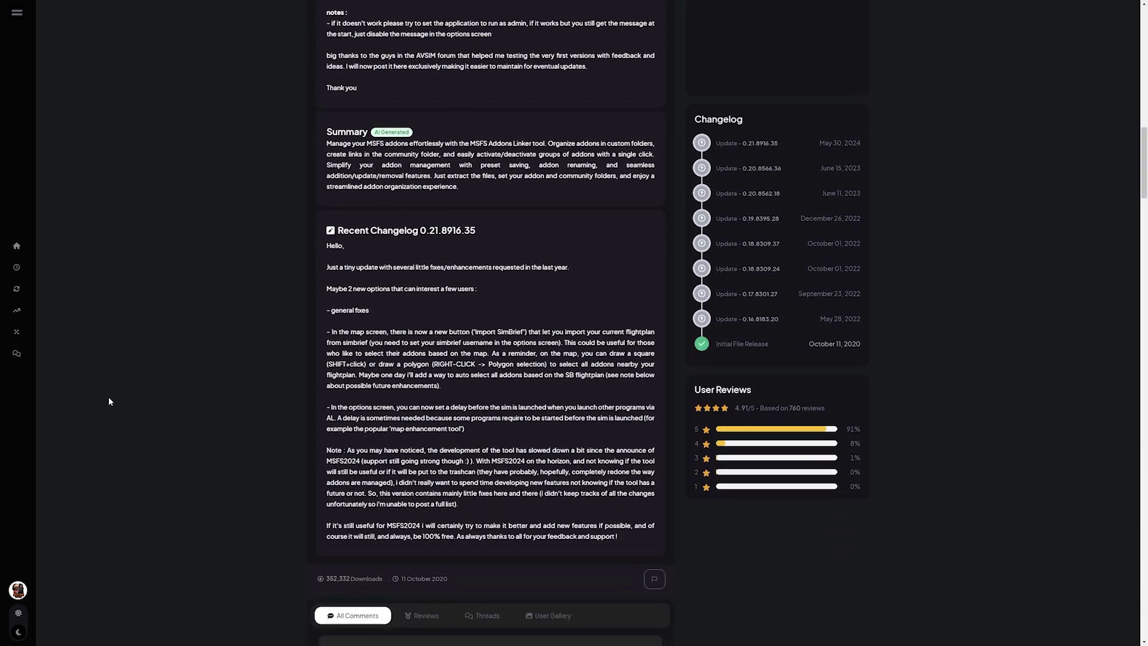
scroll(109, 396, down, 3)
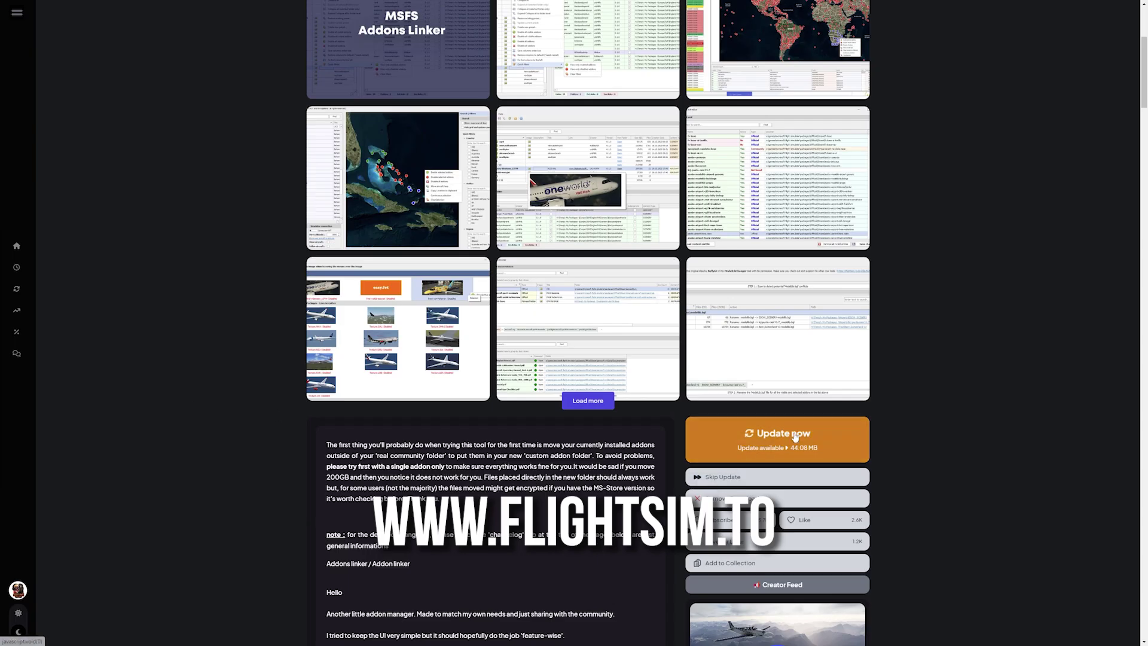
click(795, 437)
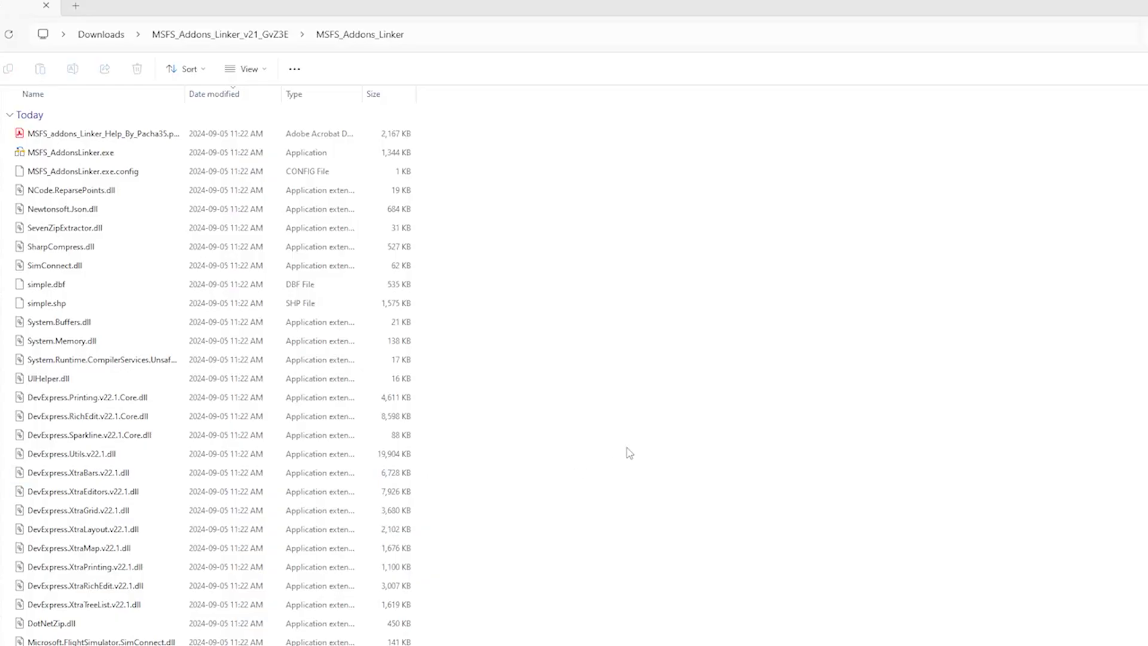
Step: Send MSFS_AddonsLinker.exe to the Desktop as a shortcut
click(112, 156)
right_click(122, 153)
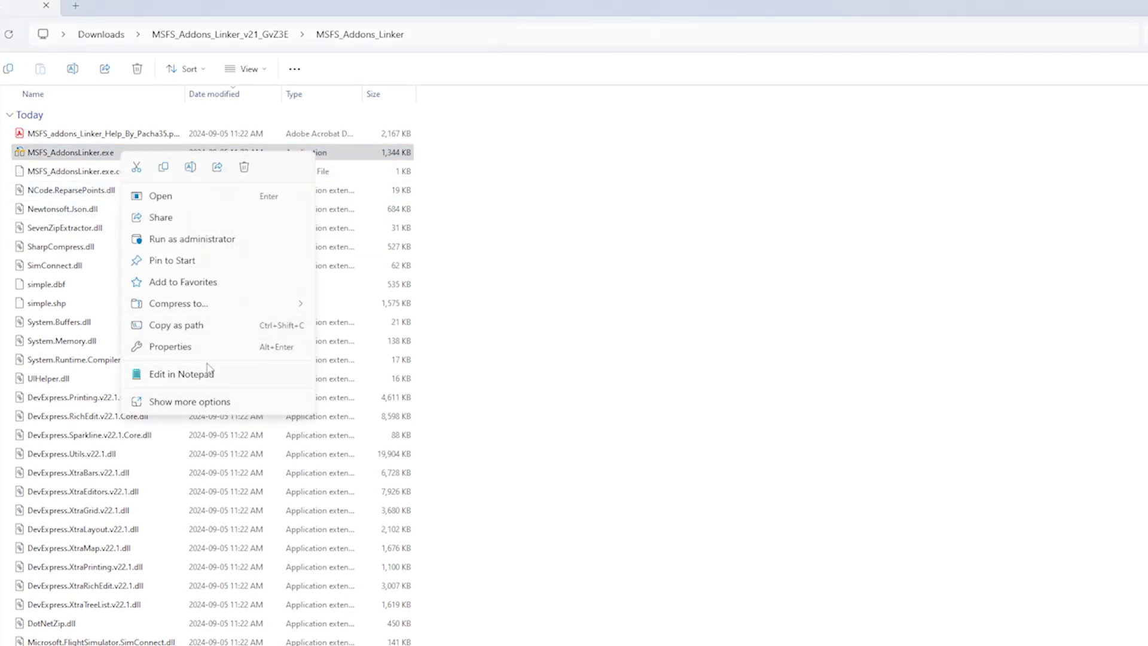
click(200, 403)
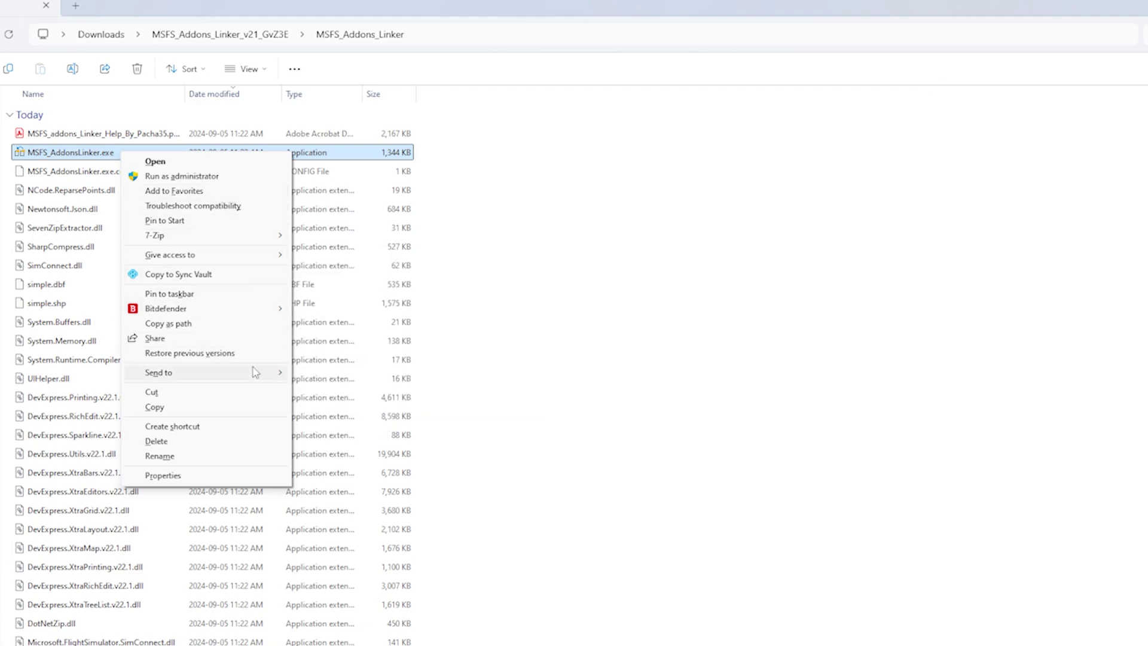
mouse_move(285, 377)
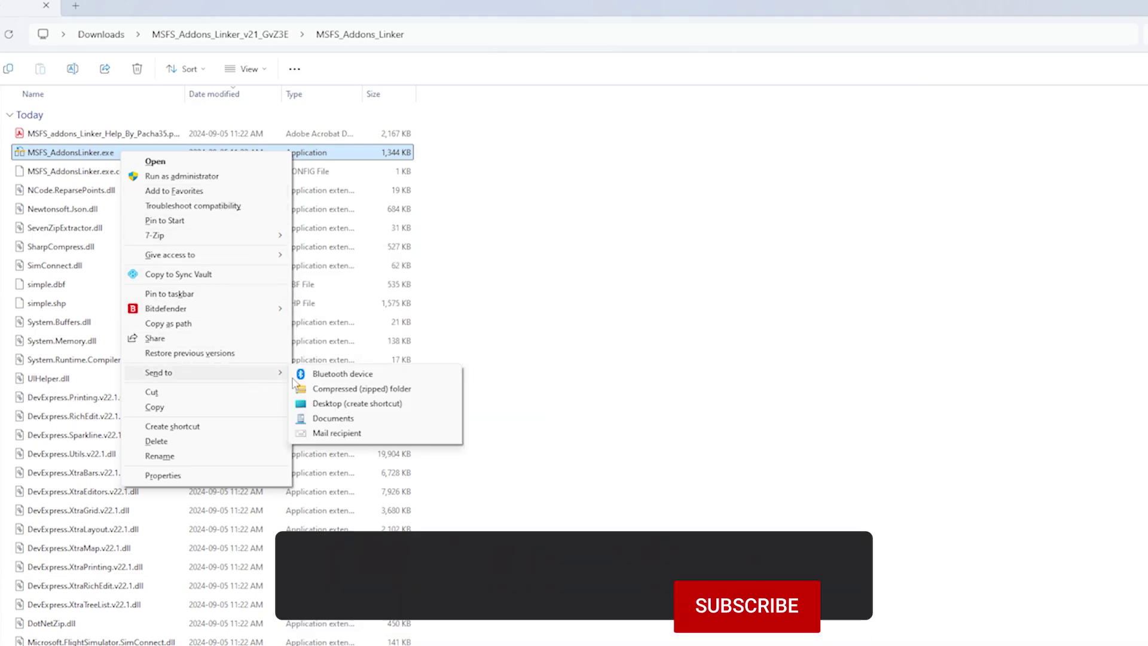
click(338, 404)
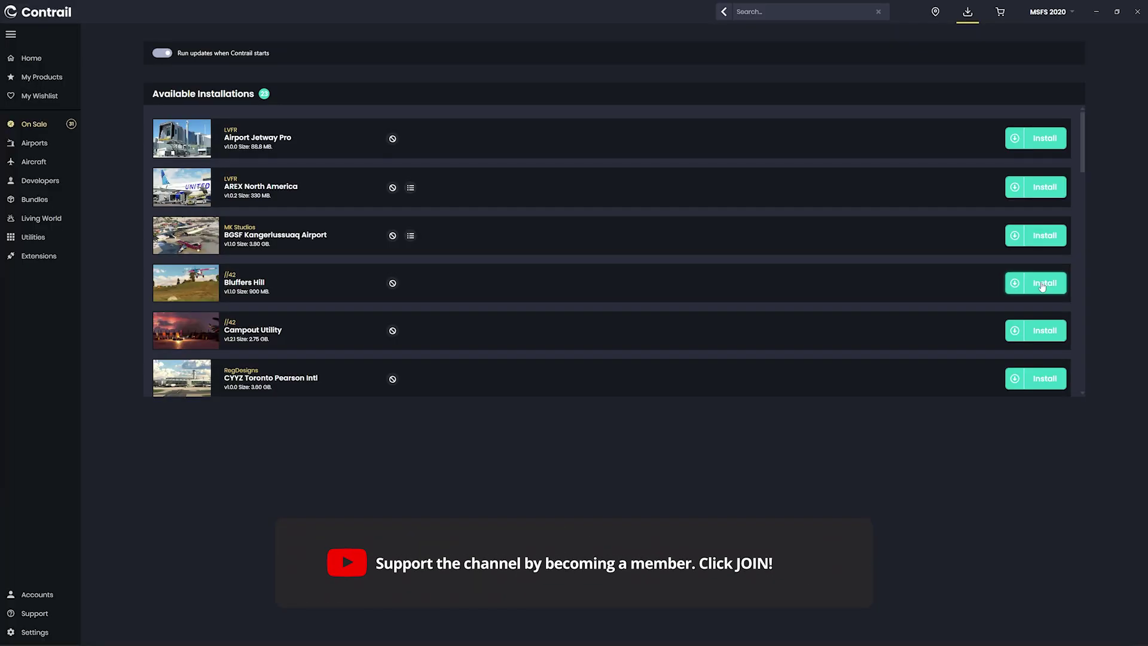
Step: Install Bluffers Hill into the chosen library, then bring up the saved presets list
click(1042, 284)
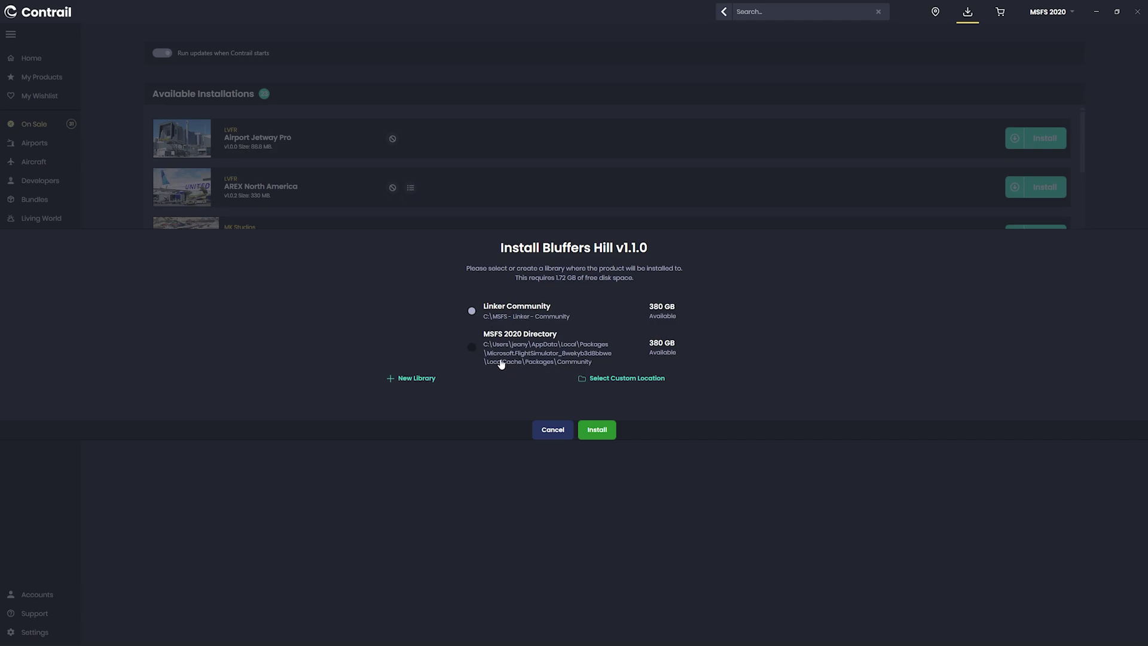
click(598, 430)
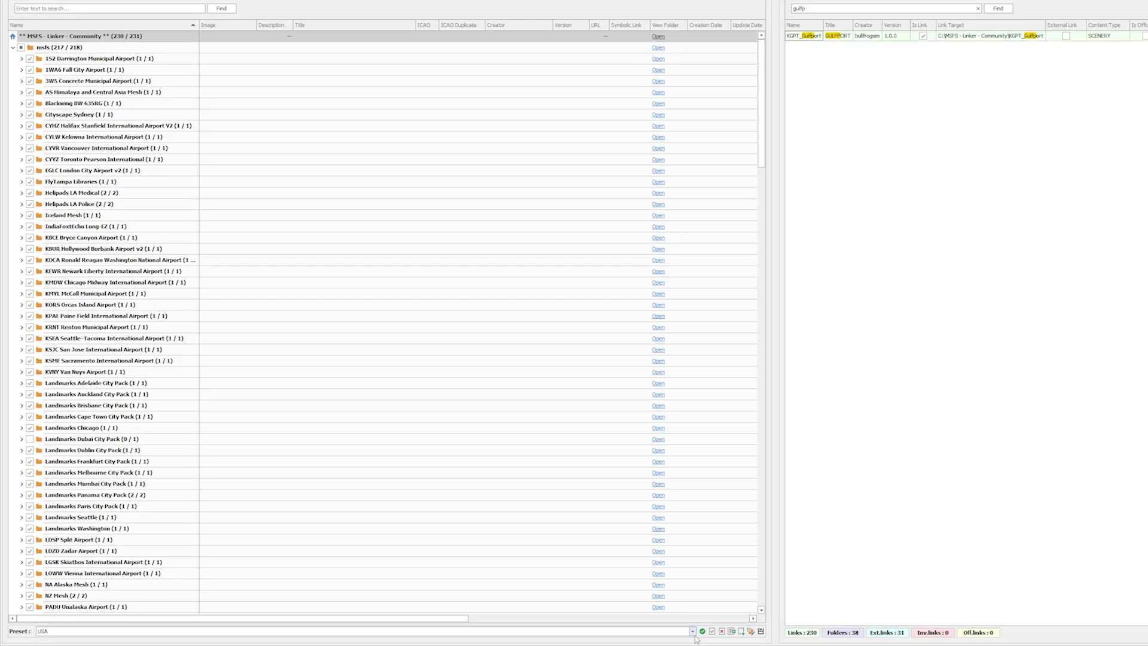
click(683, 627)
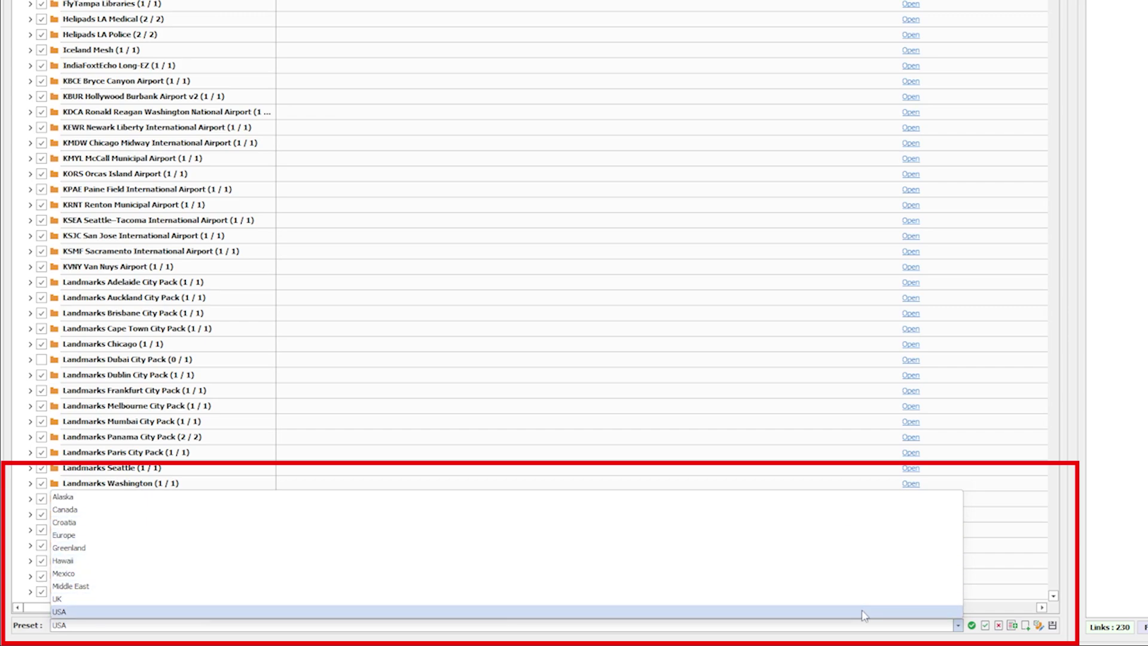
Step: Switch to the USA preset and open its preset editor
click(863, 611)
click(1038, 625)
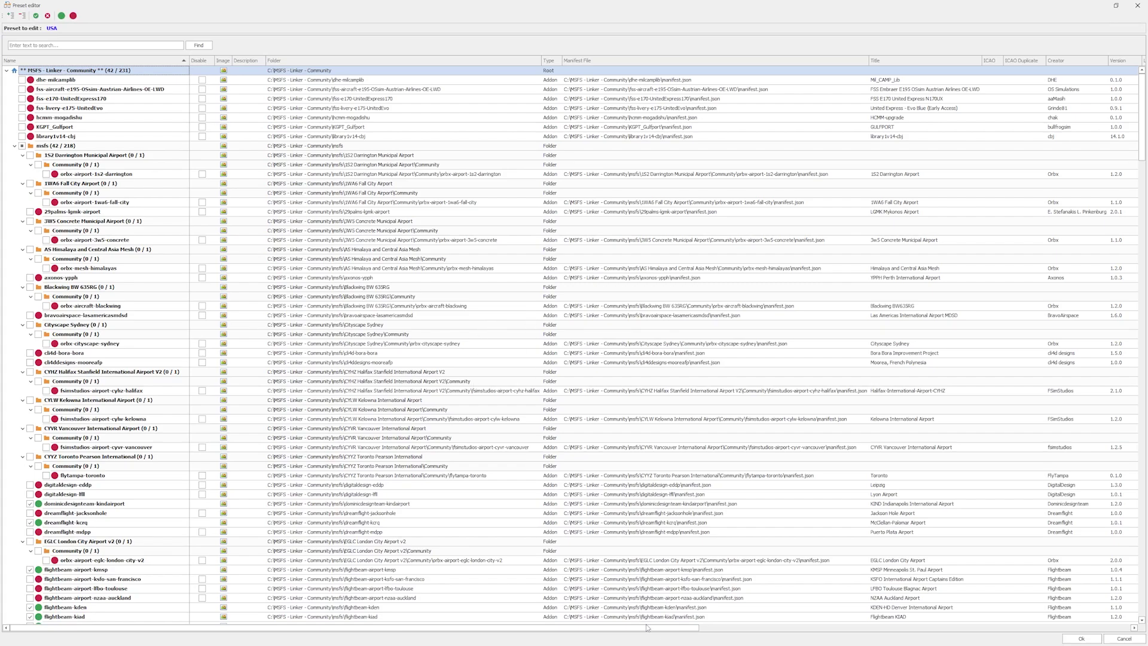
drag(663, 628, 1028, 628)
Step: Sort the USA addons by Content Type, filter to SCENERY, then restore (All) types
click(784, 62)
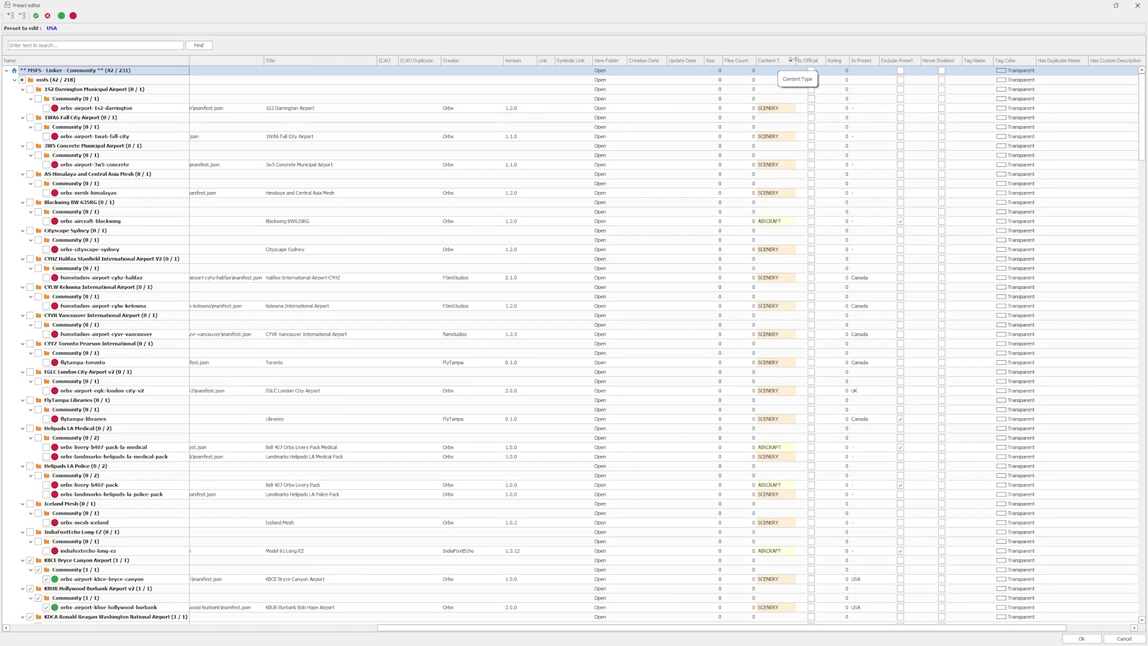
click(793, 60)
click(800, 138)
click(890, 176)
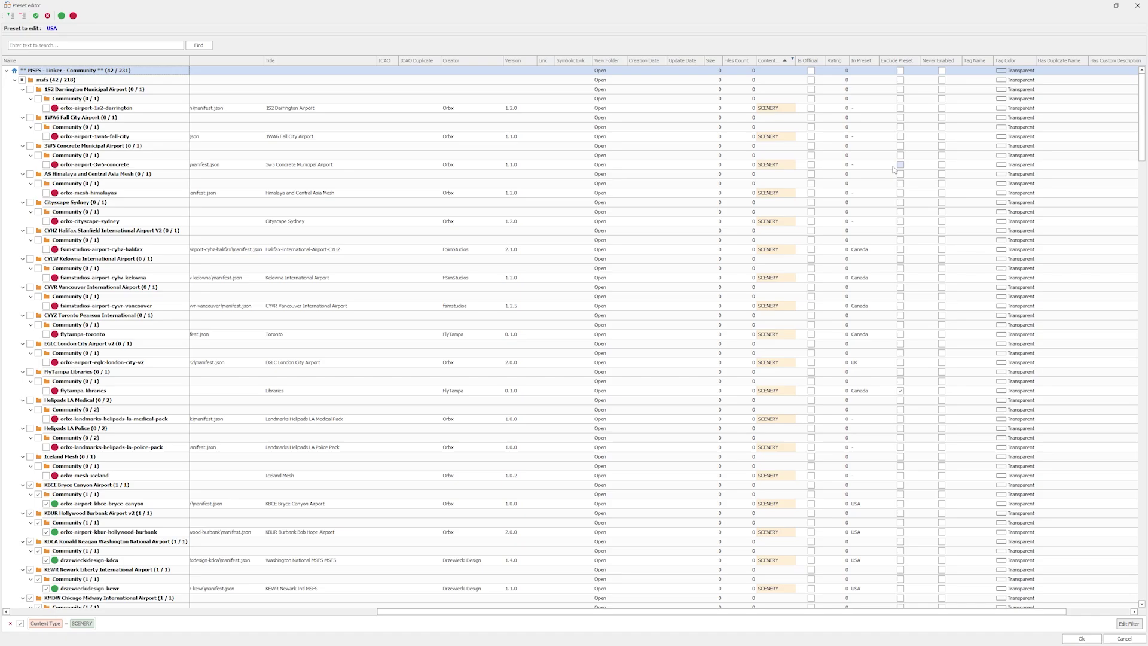
click(793, 61)
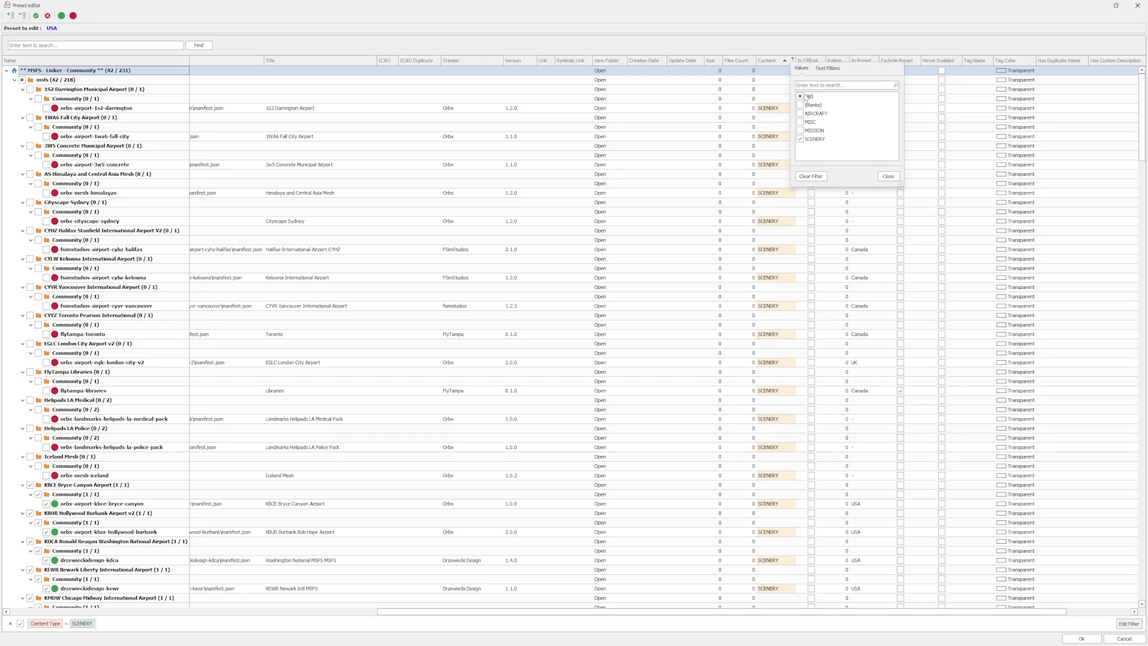
click(802, 97)
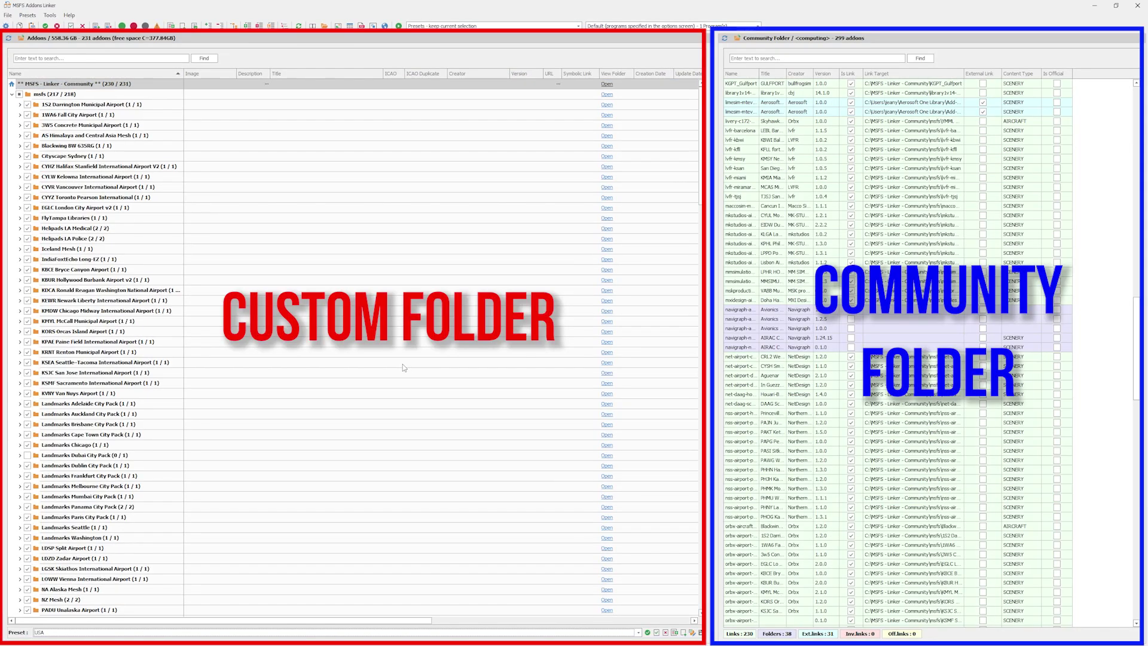
Step: Scroll through the addon lists and put the cursor in the Community Folder search box
scroll(404, 367, down, 5)
scroll(404, 368, down, 20)
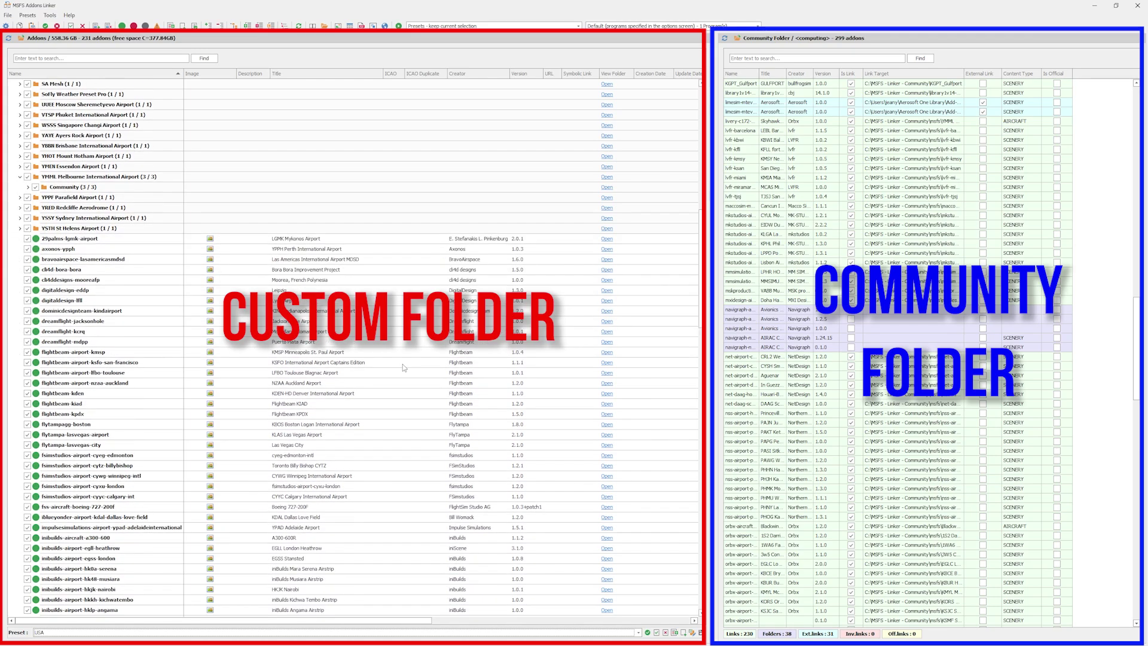
scroll(404, 367, down, 1)
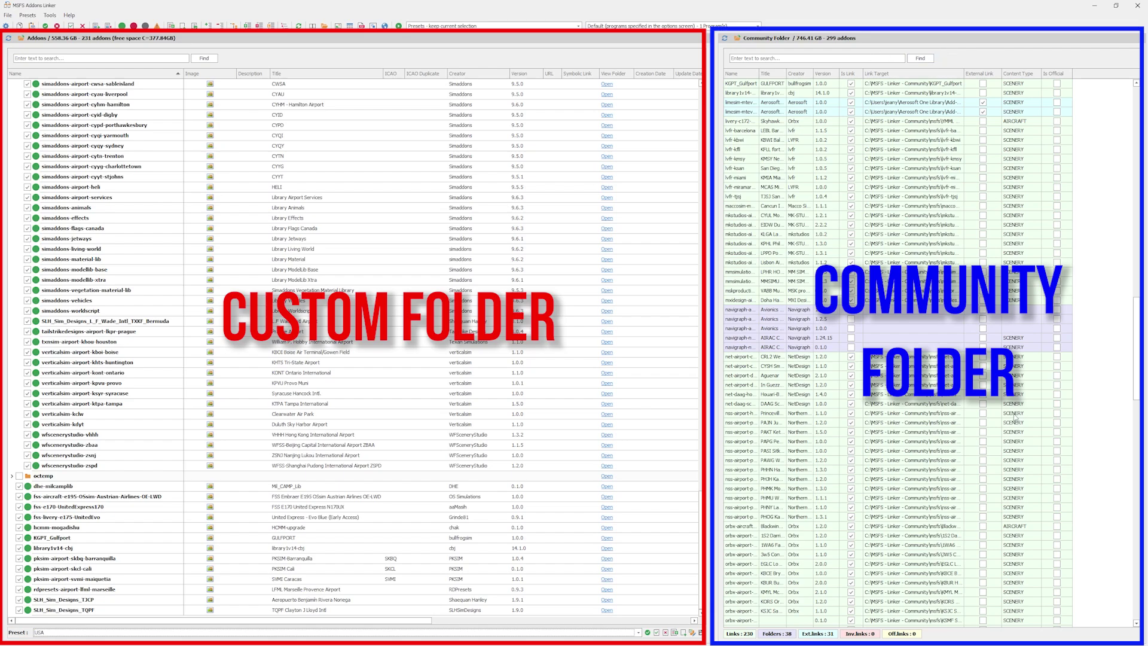
scroll(1014, 417, up, 20)
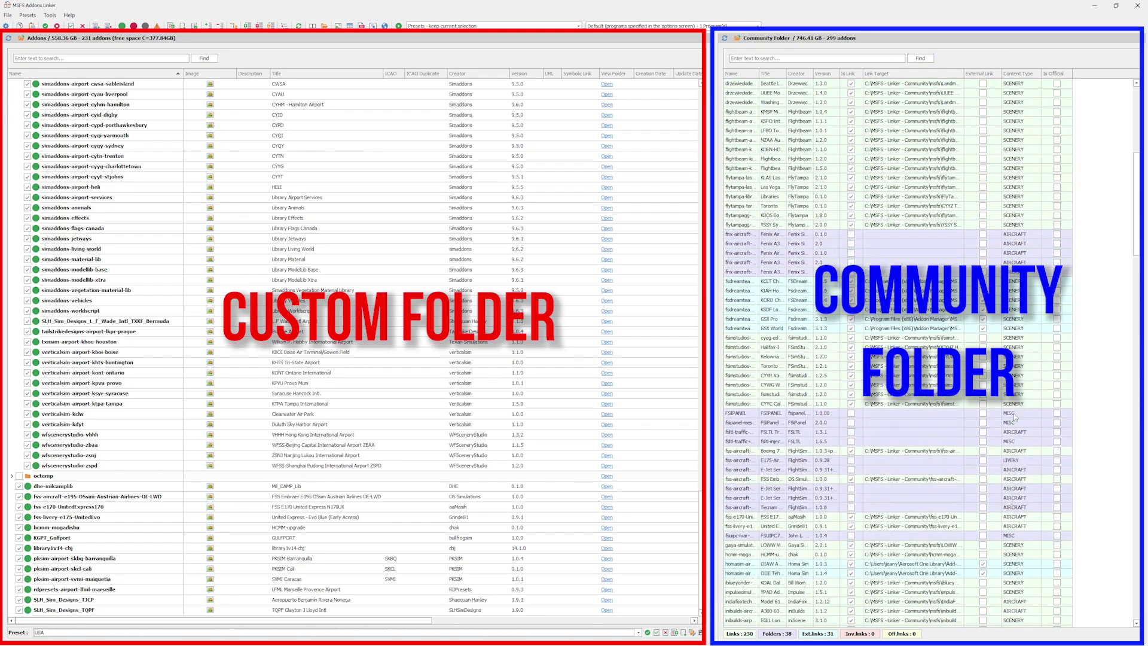
scroll(1015, 416, up, 12)
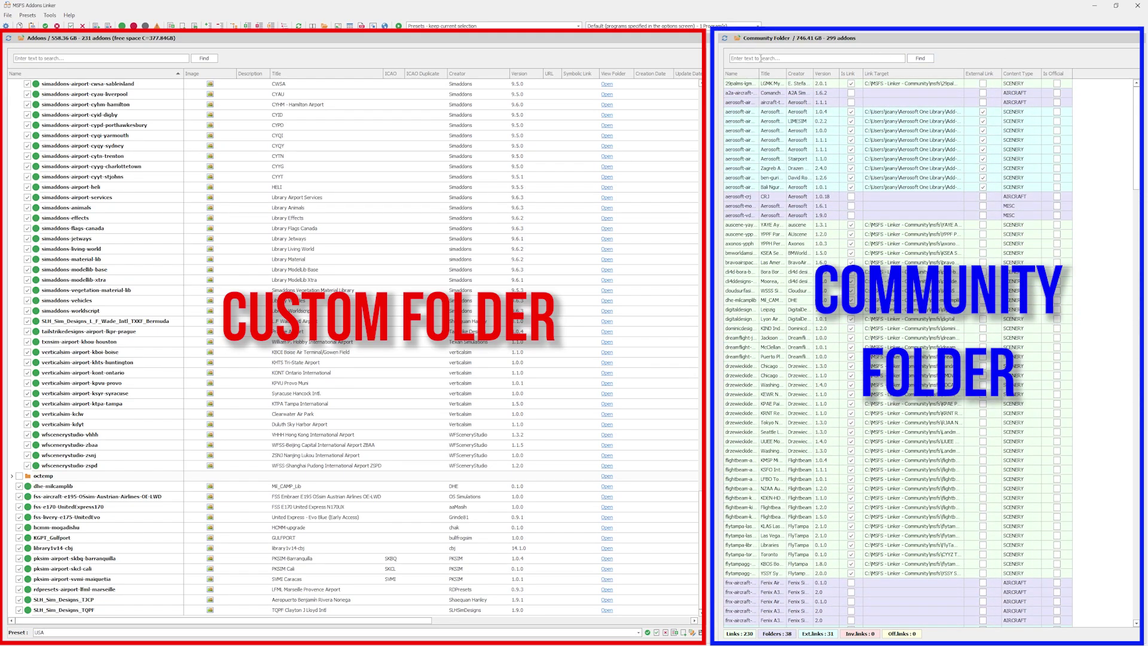
click(761, 58)
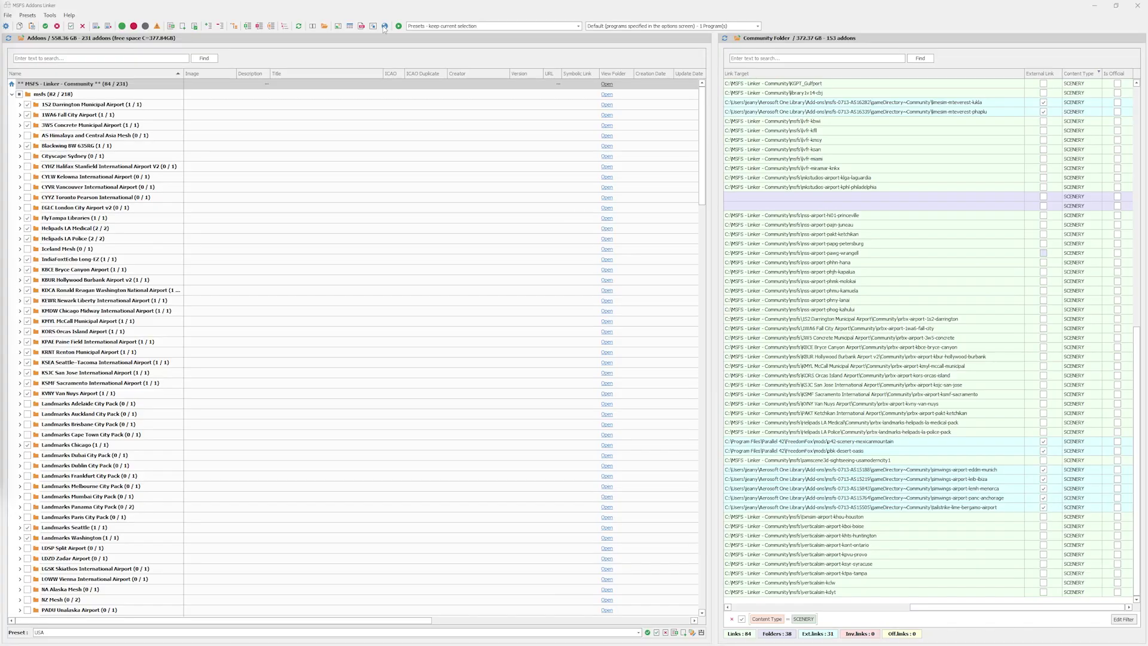
Step: Maximize the add-ons map and box-select the add-ons around the Great Lakes
click(385, 26)
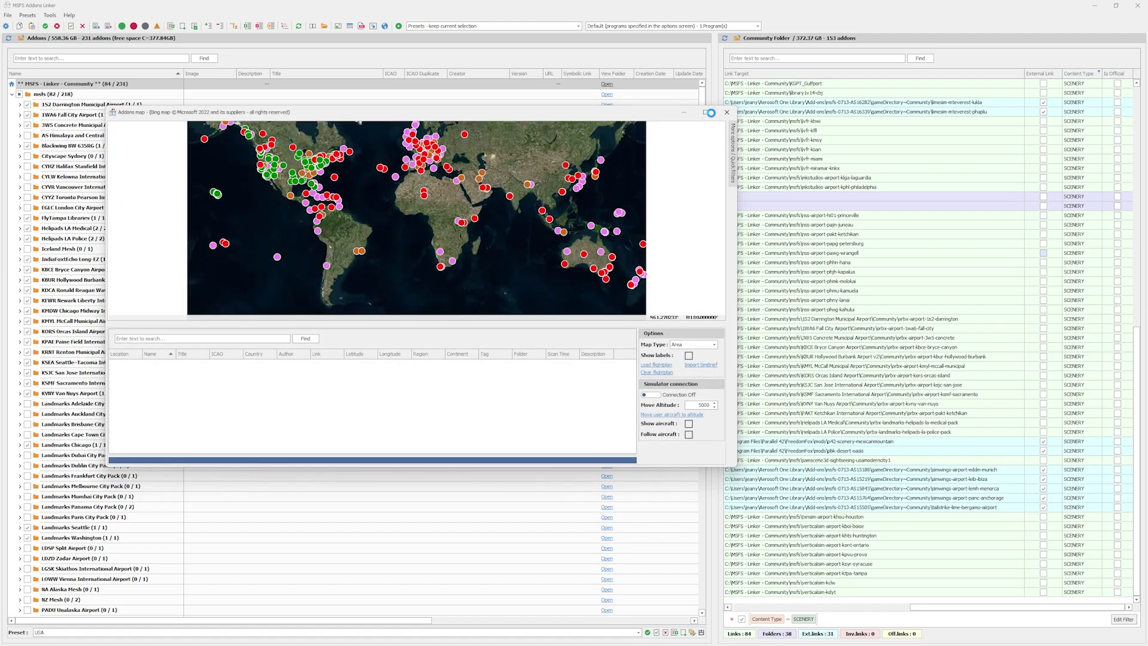
click(706, 112)
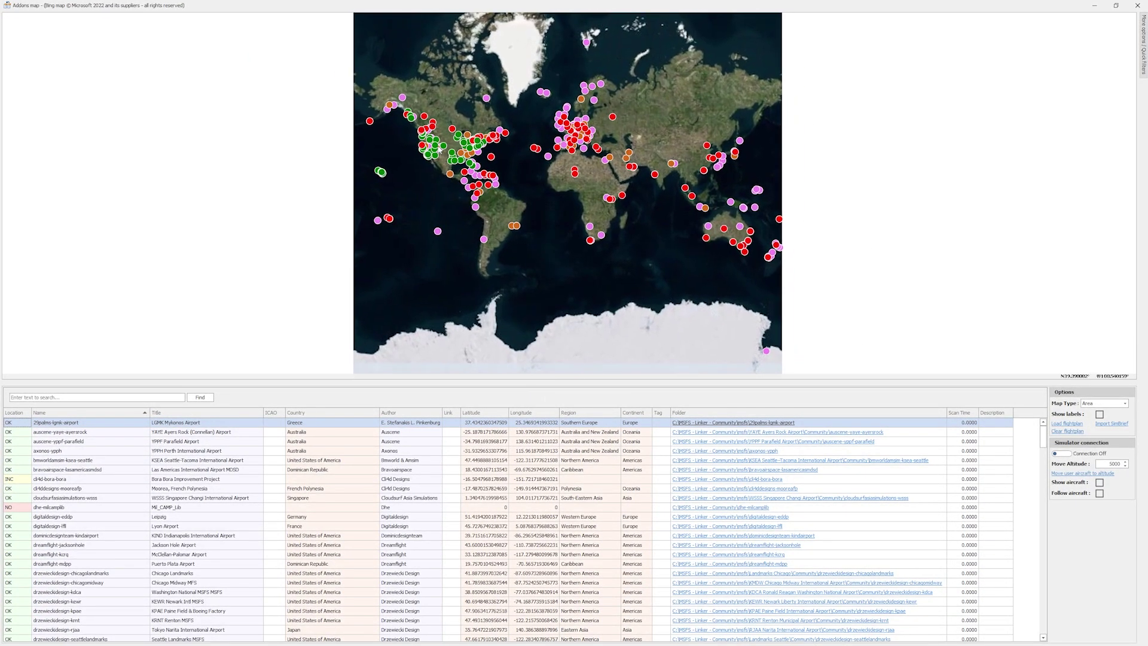
scroll(441, 151, up, 2)
scroll(442, 150, up, 2)
scroll(458, 145, down, 2)
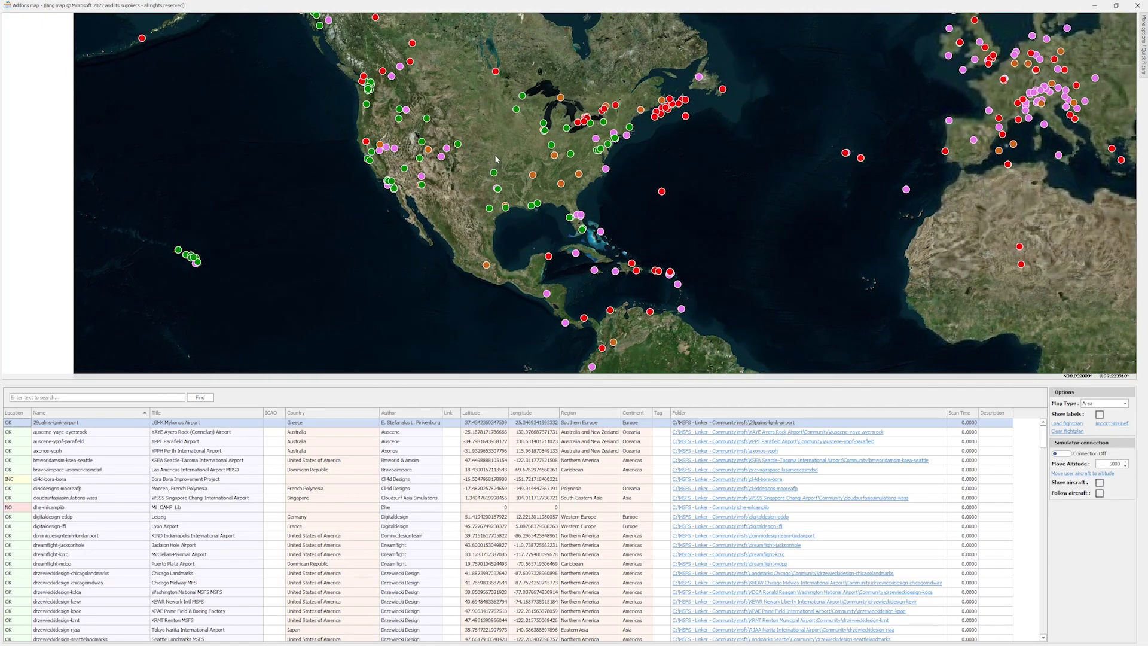
drag(517, 109, 644, 181)
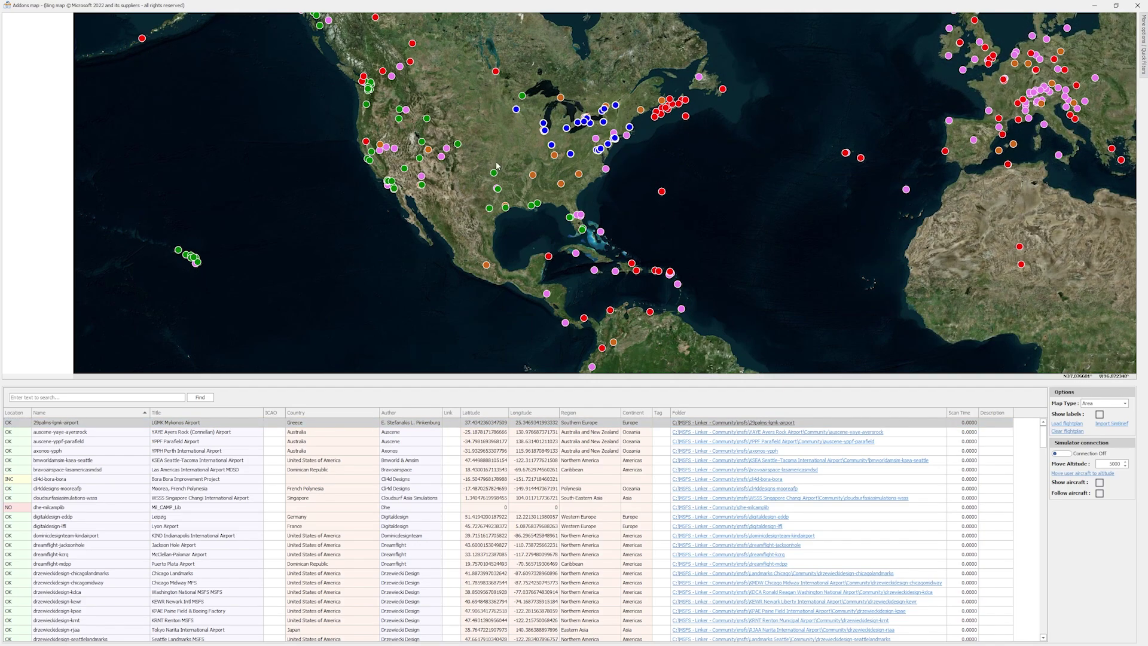
Step: Close the add-ons map and open Tools > Options
key(alt+F4)
click(50, 15)
click(73, 154)
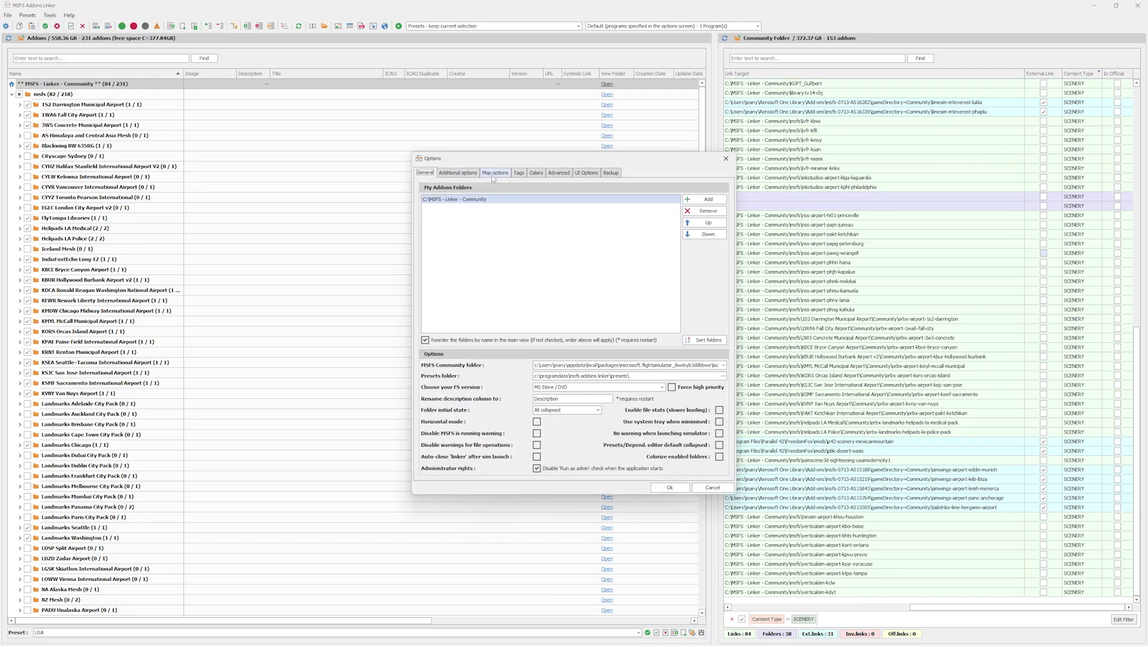
Step: View the Map options tab and select the Simbrief username field
click(495, 173)
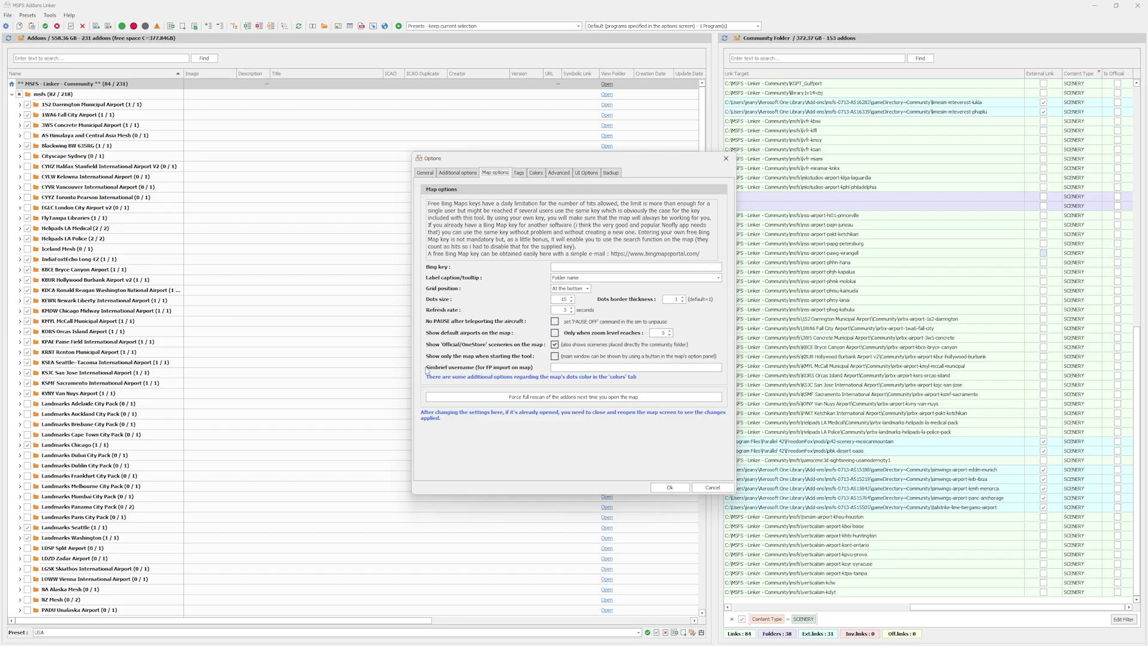
click(576, 367)
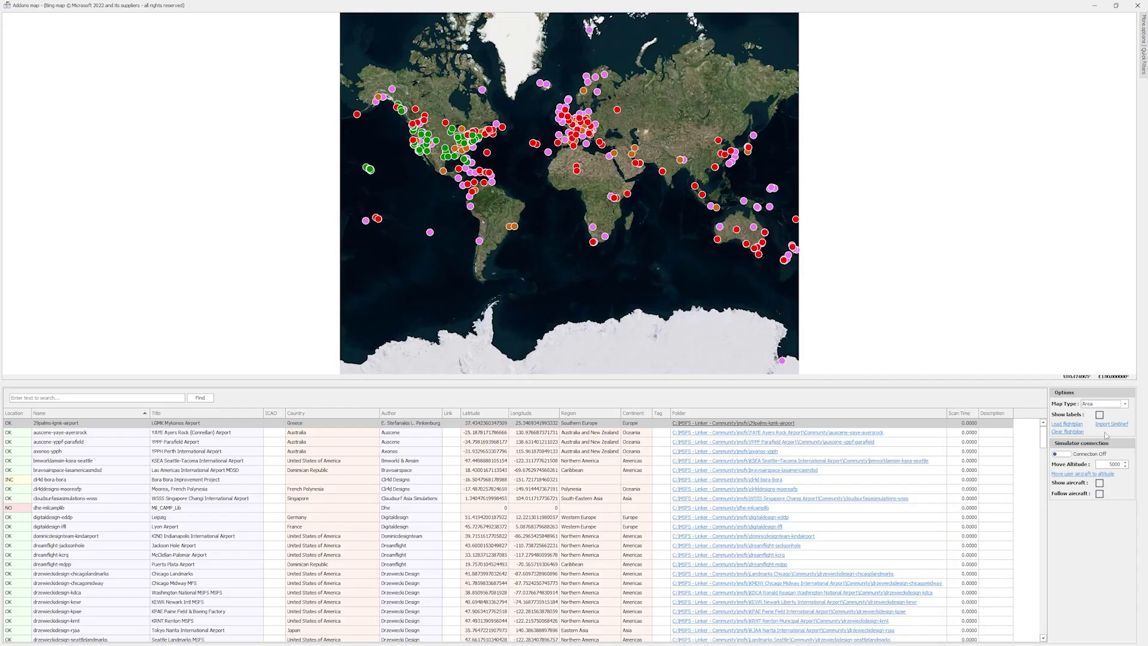
Step: Import the SimBrief route, zoom out, and draw a five-corner selection polygon around it
click(1122, 427)
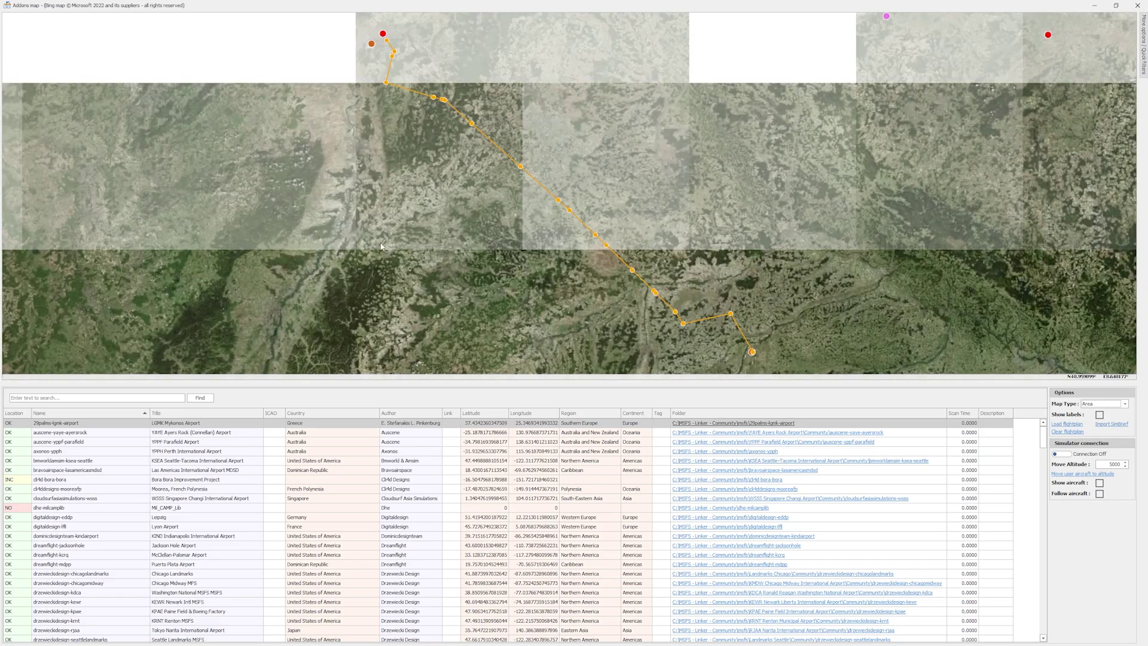
scroll(383, 246, down, 1)
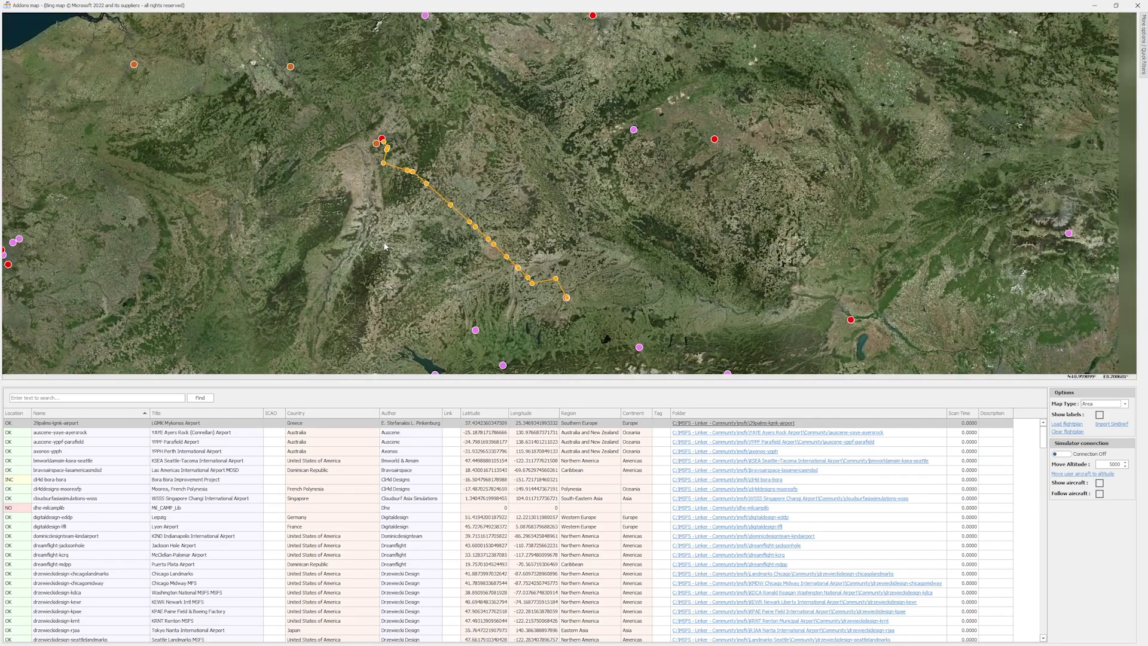
right_click(323, 120)
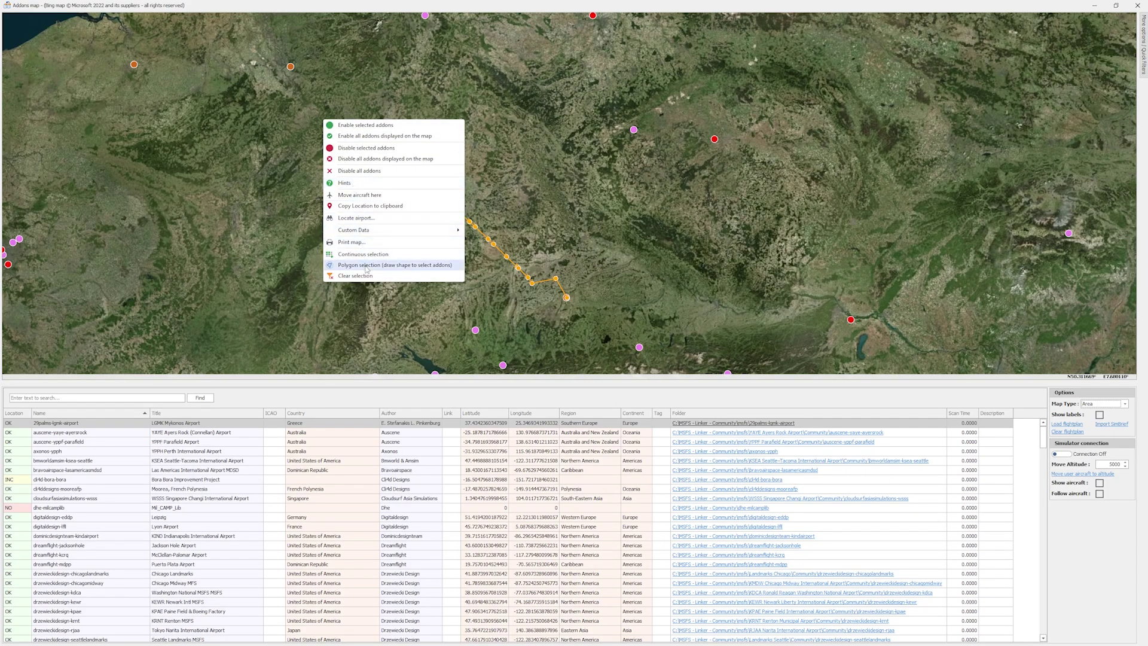
click(419, 264)
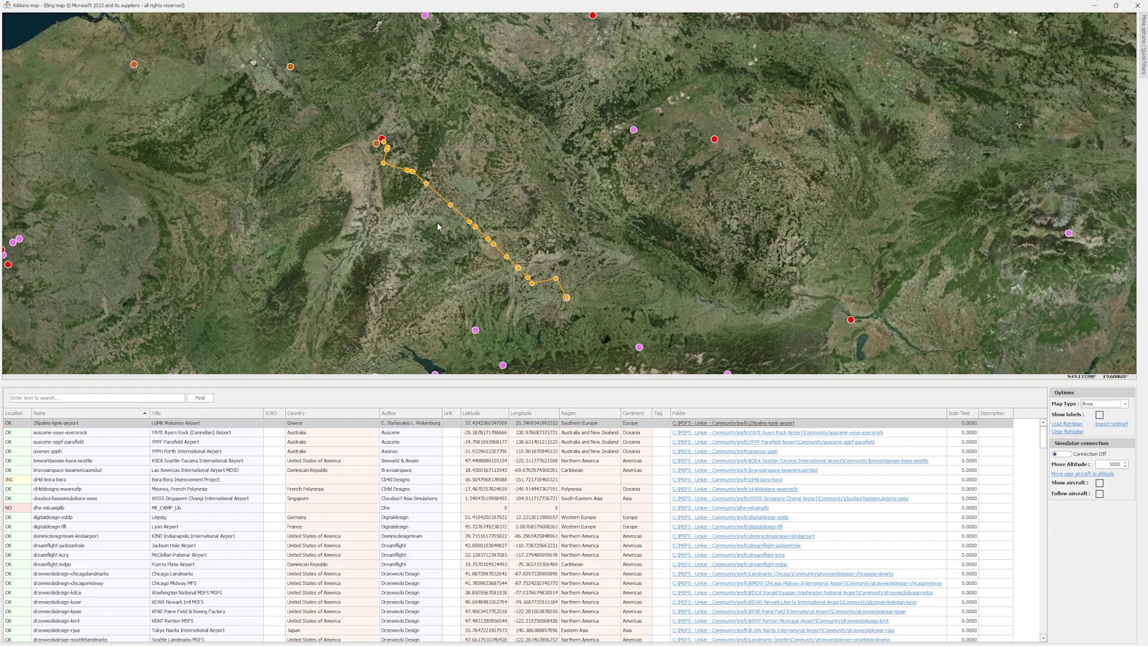
click(347, 147)
click(394, 112)
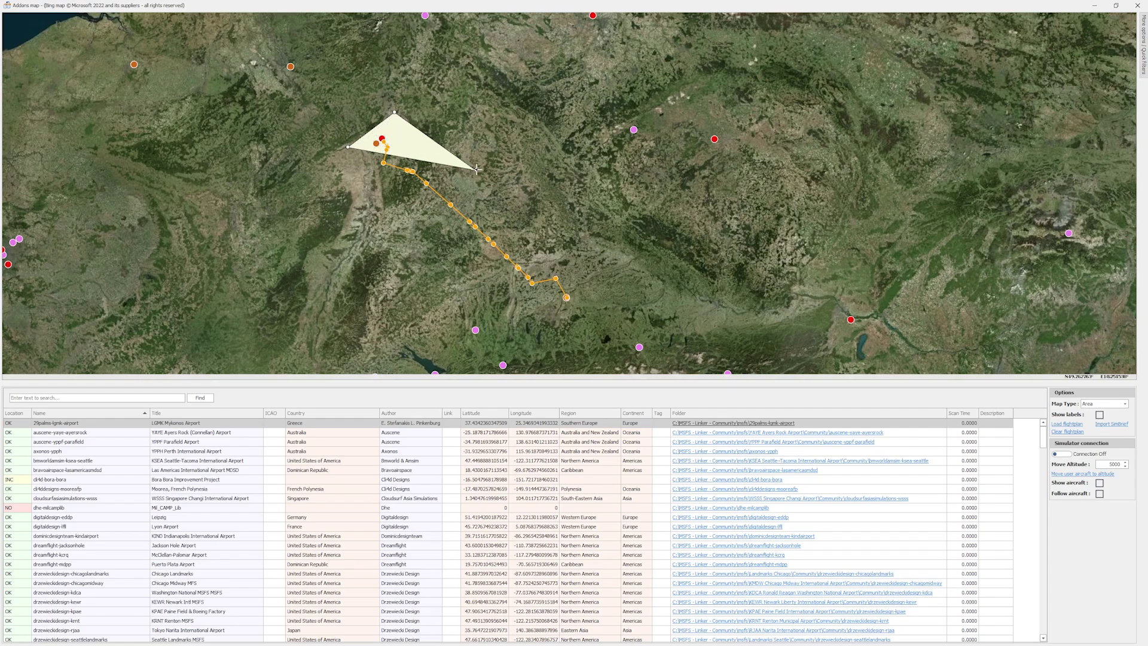
click(495, 170)
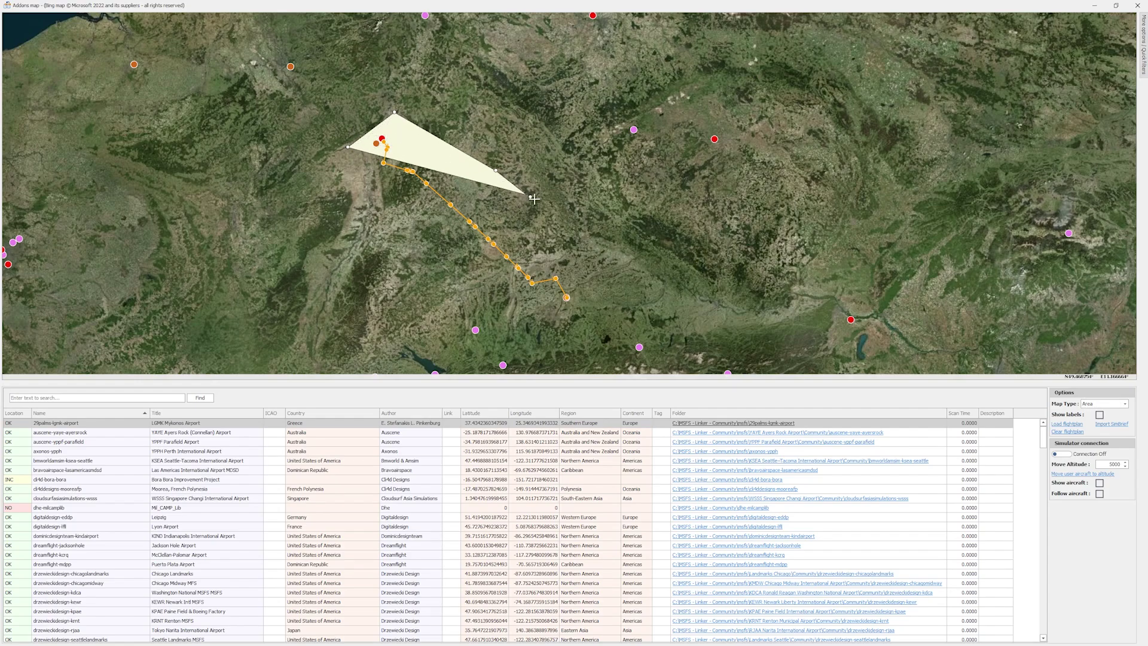
click(611, 294)
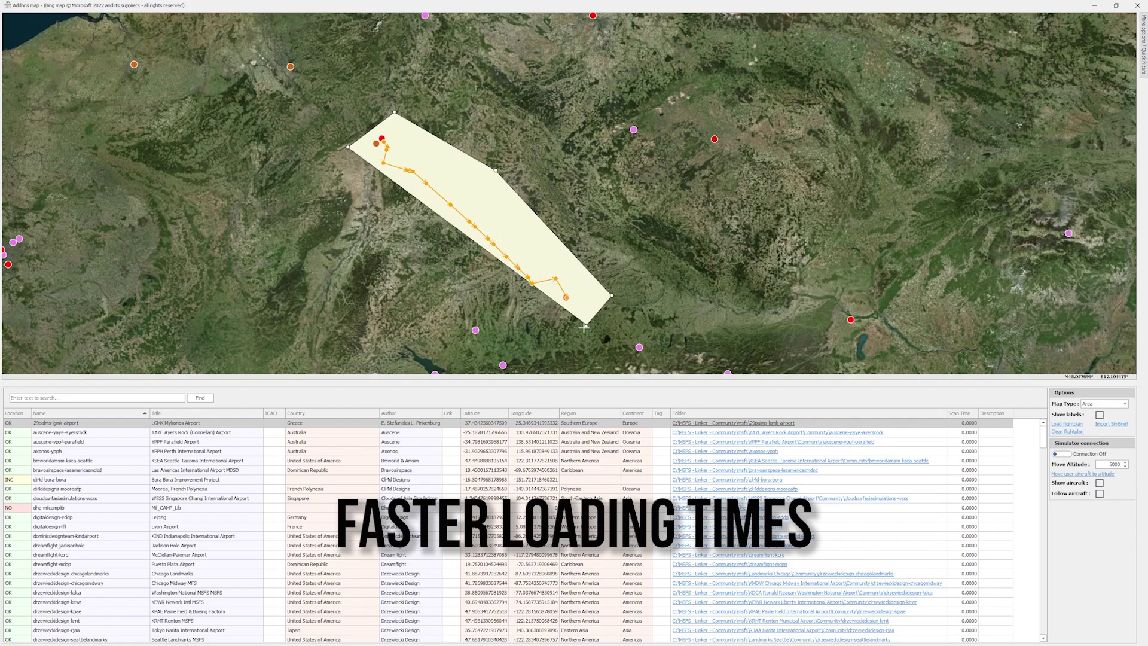
click(538, 343)
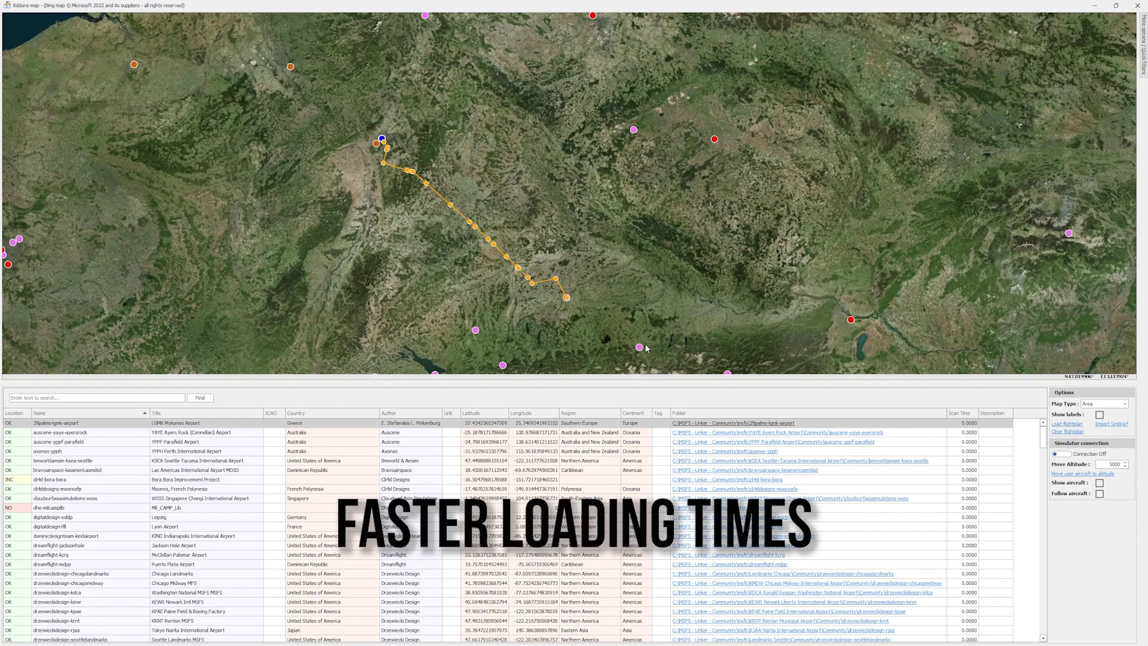
Step: Zoom out and outline an area from the central United States down into Mexico with six corners
click(383, 140)
scroll(418, 179, down, 10)
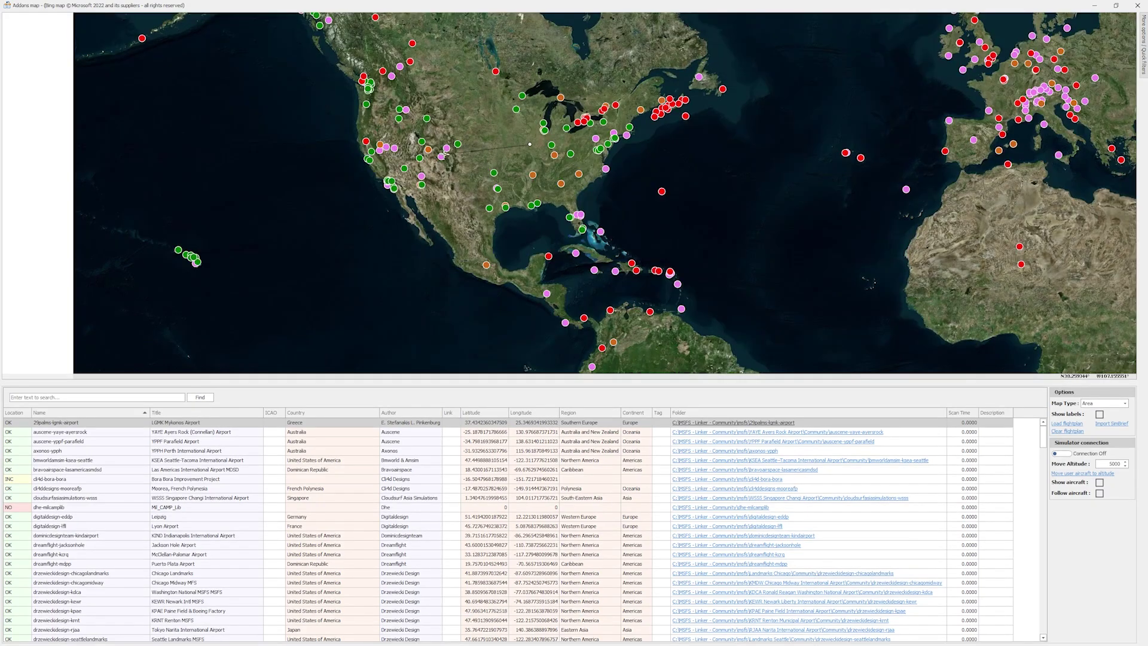
click(462, 185)
click(473, 248)
click(477, 289)
click(503, 284)
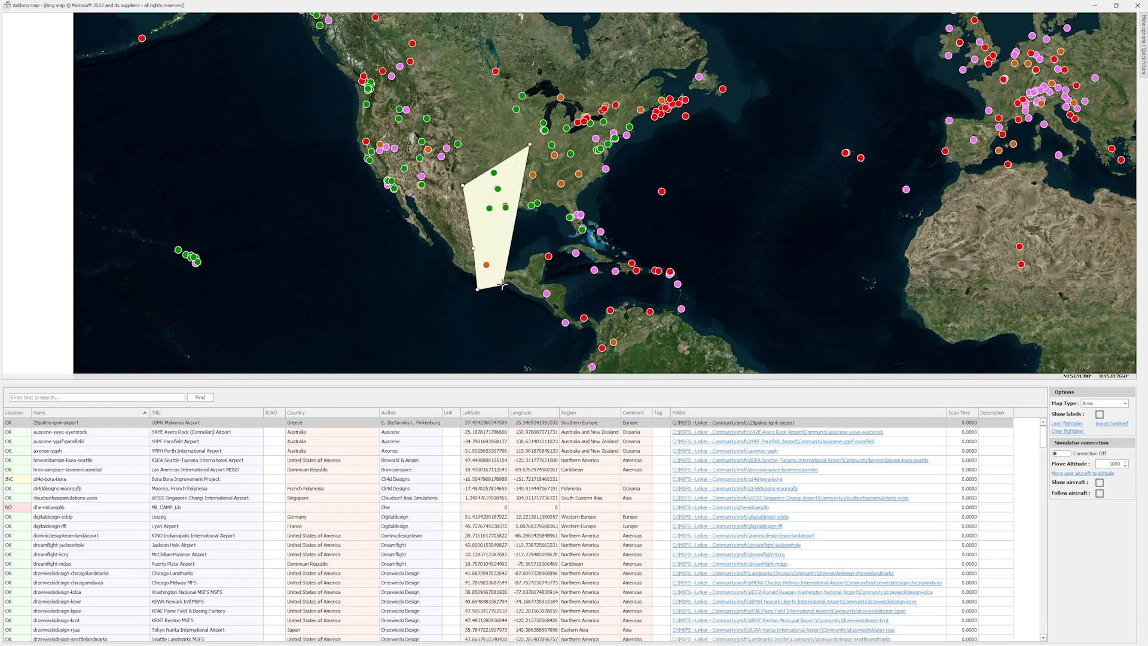
click(498, 207)
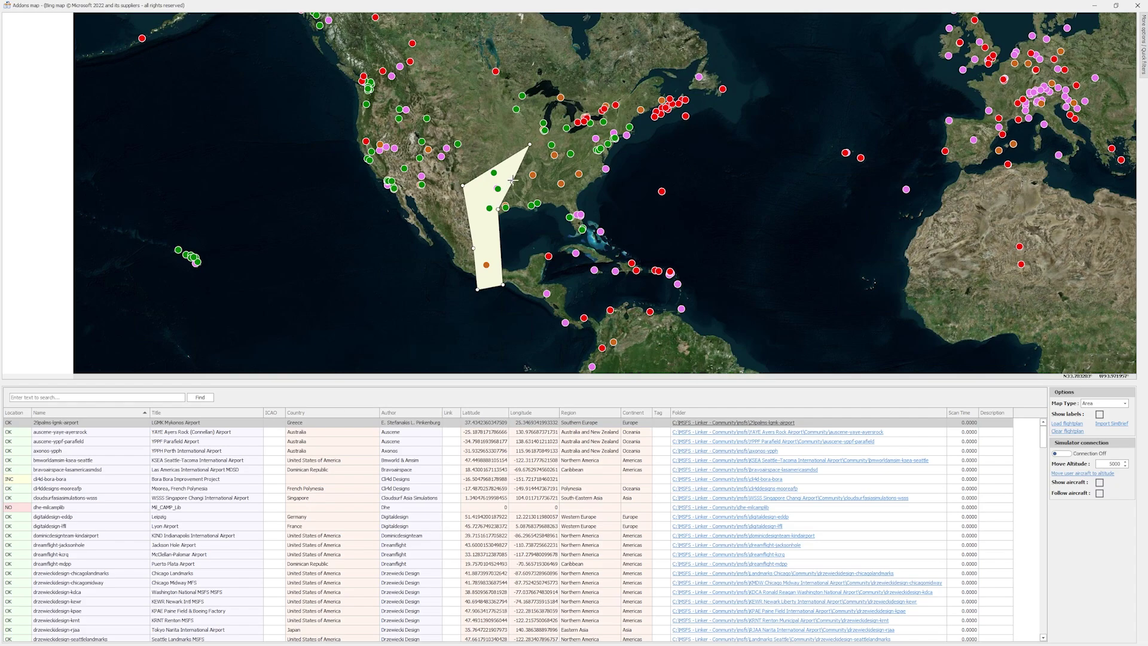
click(529, 144)
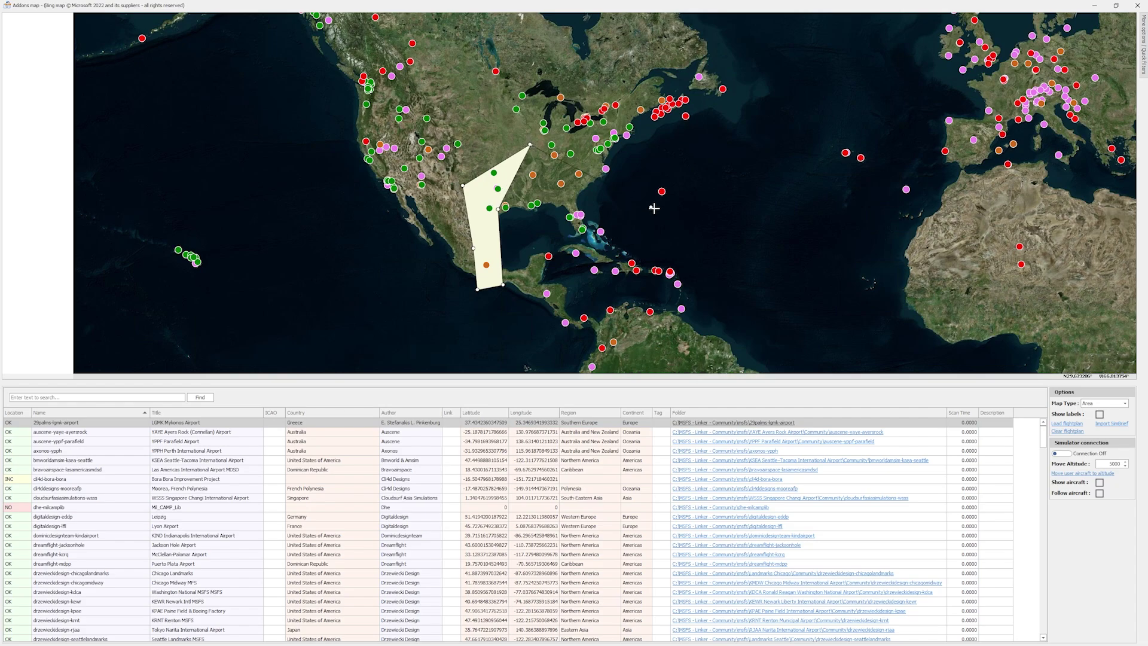
Step: Choose Continuous selection, add one more corner, then finish to select the enclosed add-ons
right_click(530, 144)
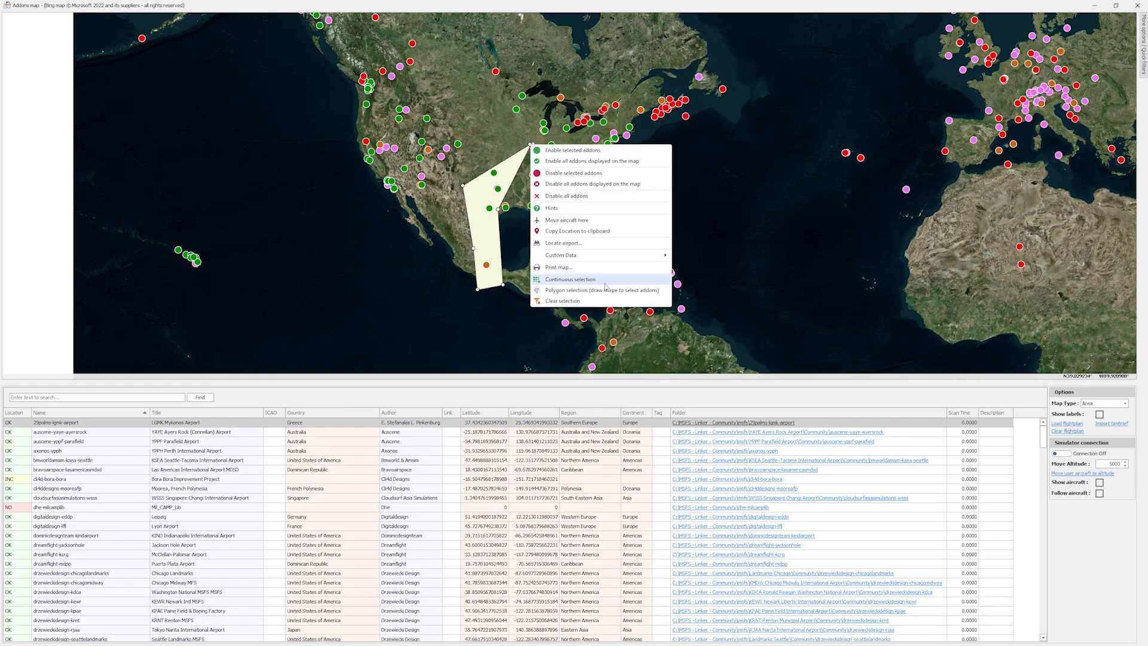
right_click(720, 177)
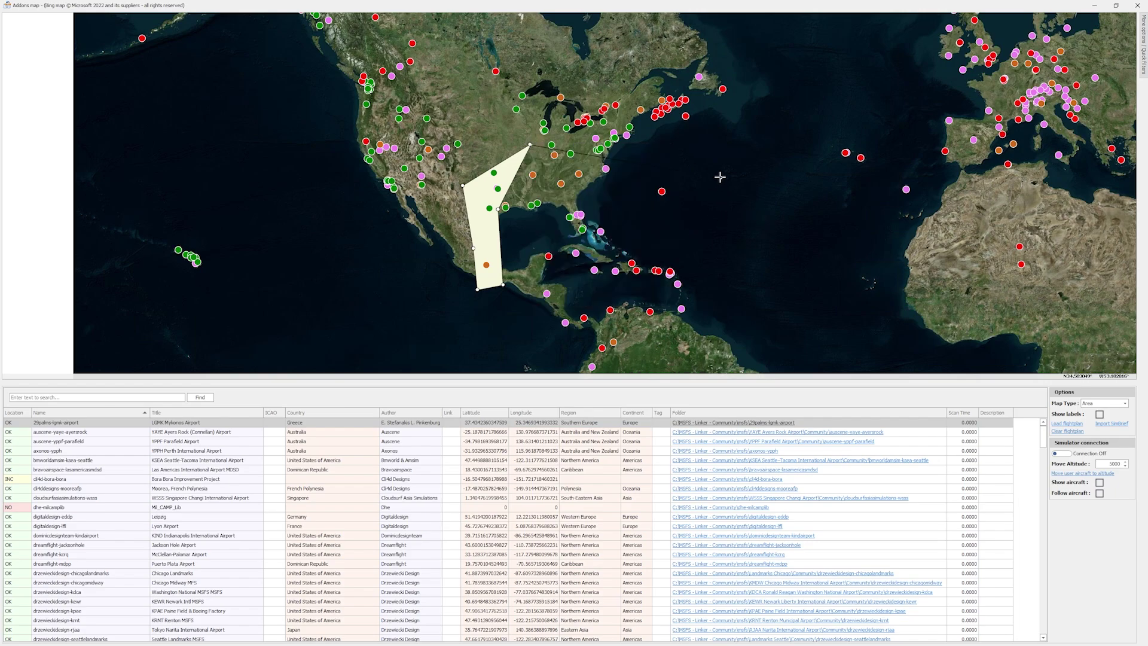
click(540, 162)
key(Escape)
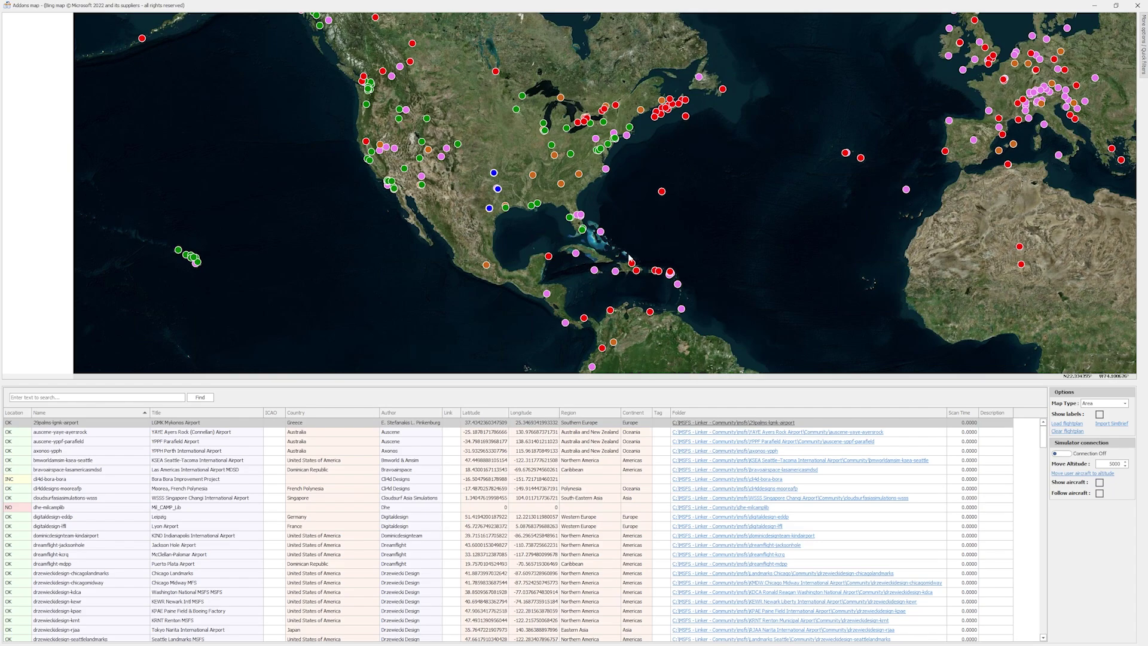